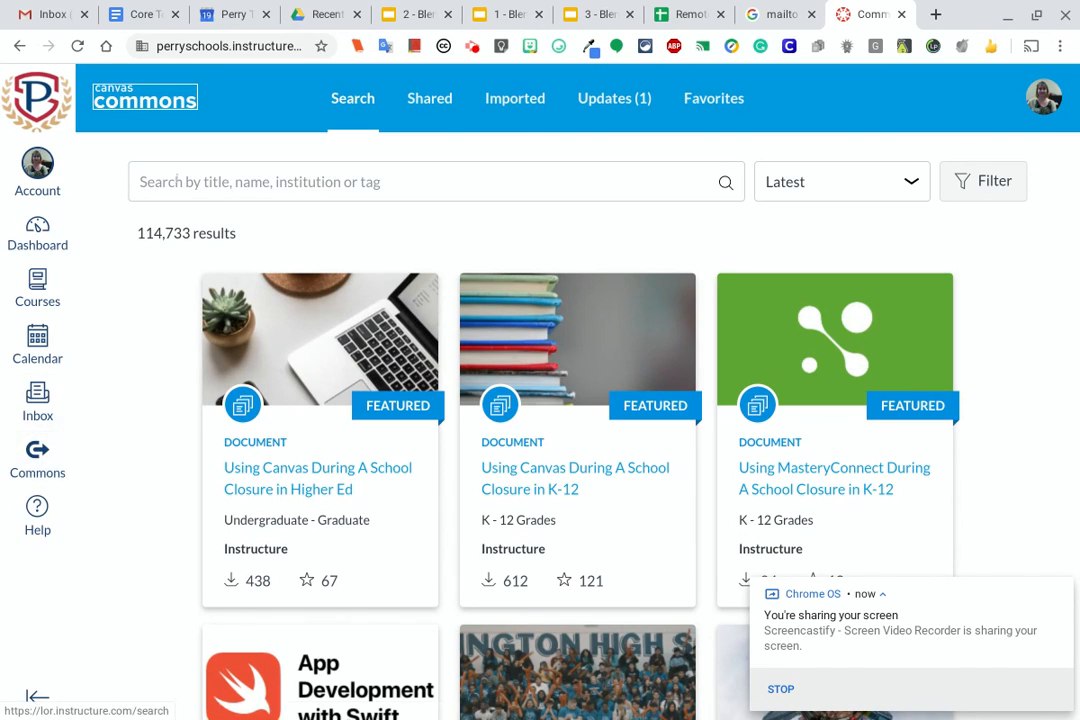
Search Canvas Commons for "Perry front page"
click(226, 164)
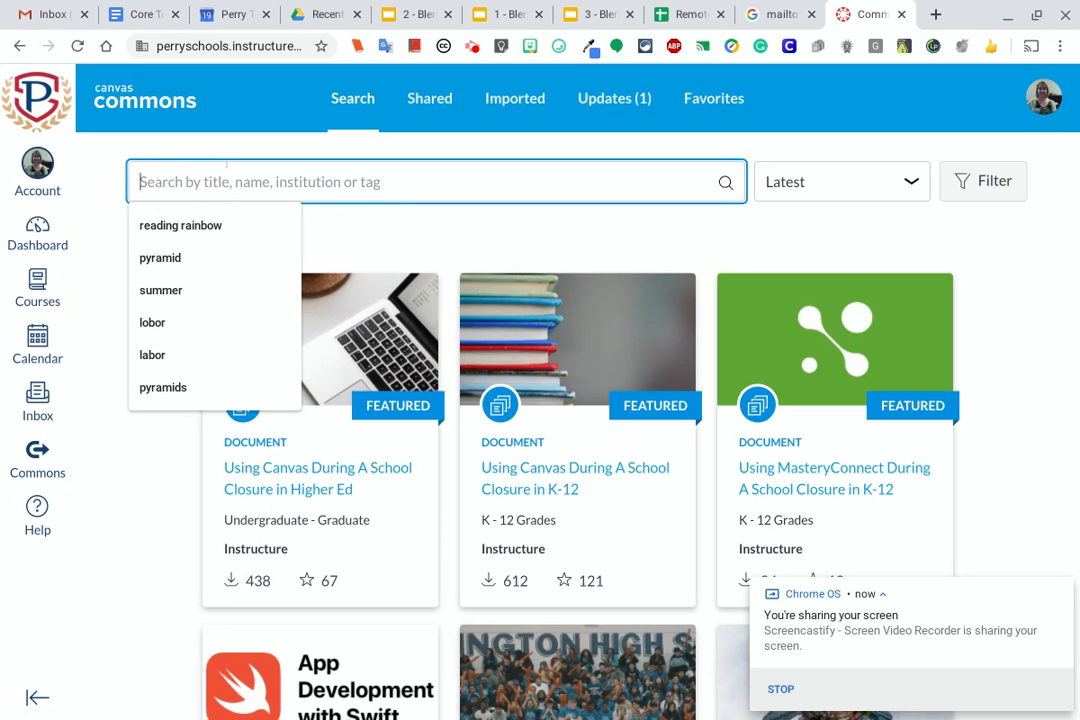
text(Perry)
key(Return)
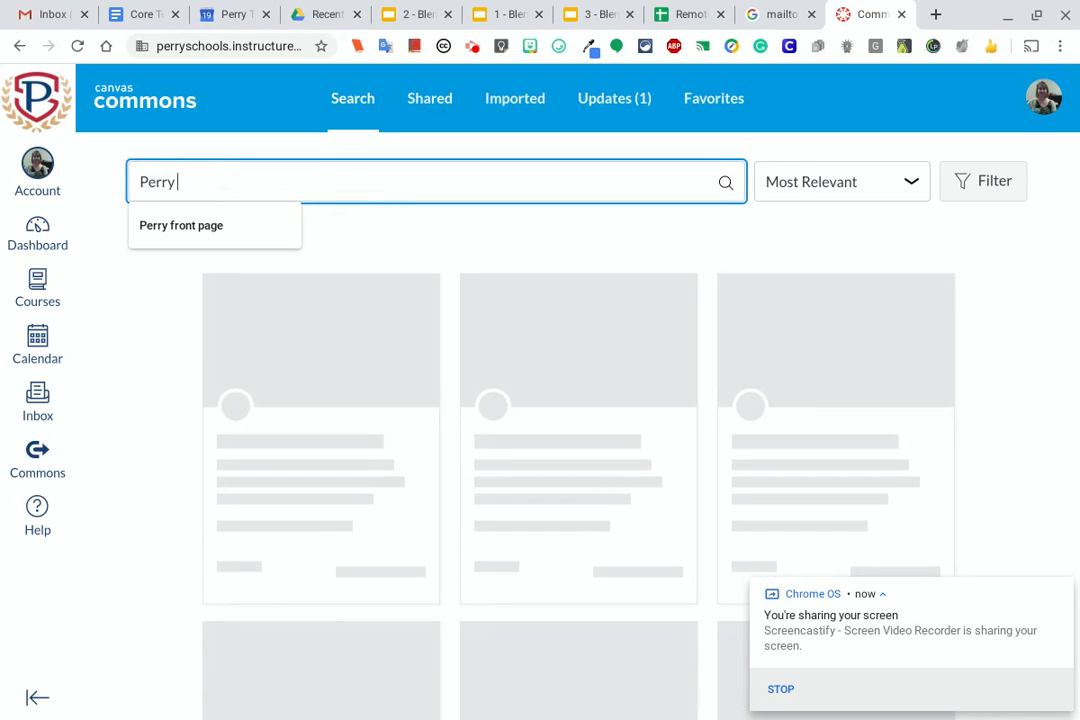
text(front page)
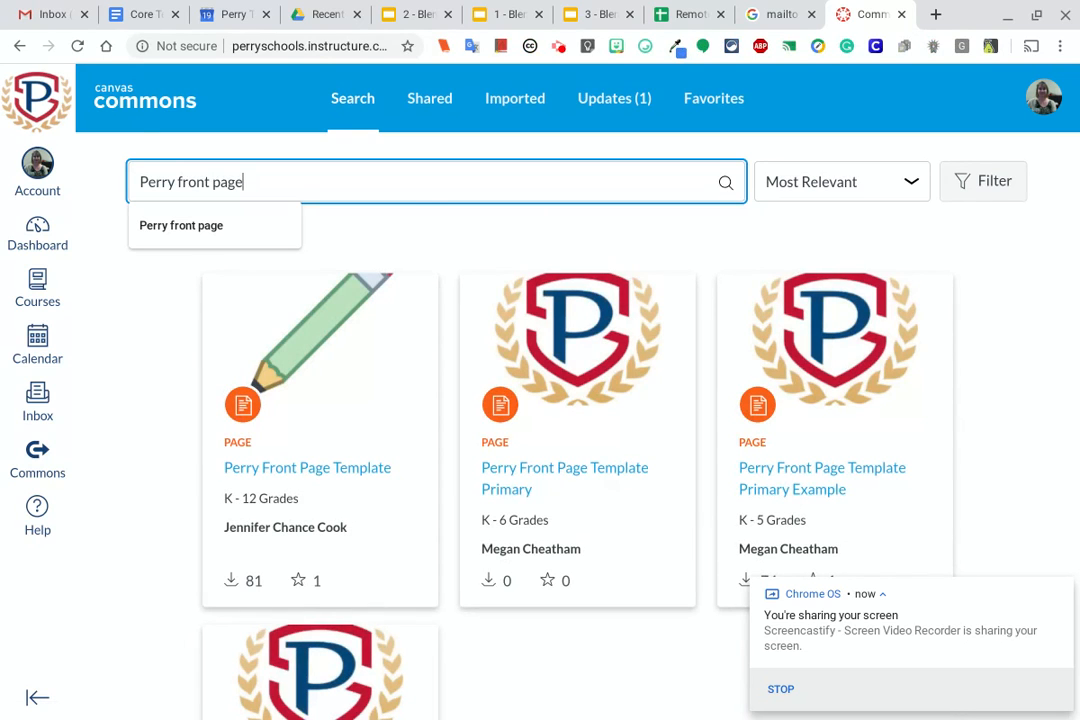
click(1029, 234)
Look through the search results and open the K-12 "Perry Front Page Template" resource
scroll(697, 468, down, 4)
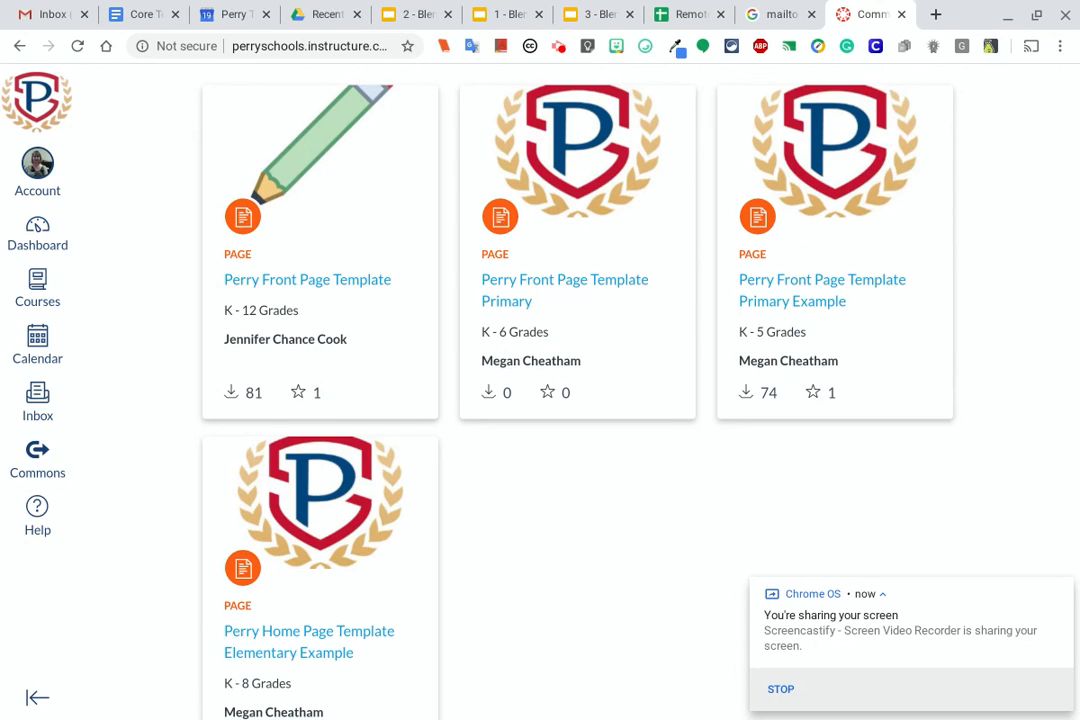
scroll(748, 460, up, 1)
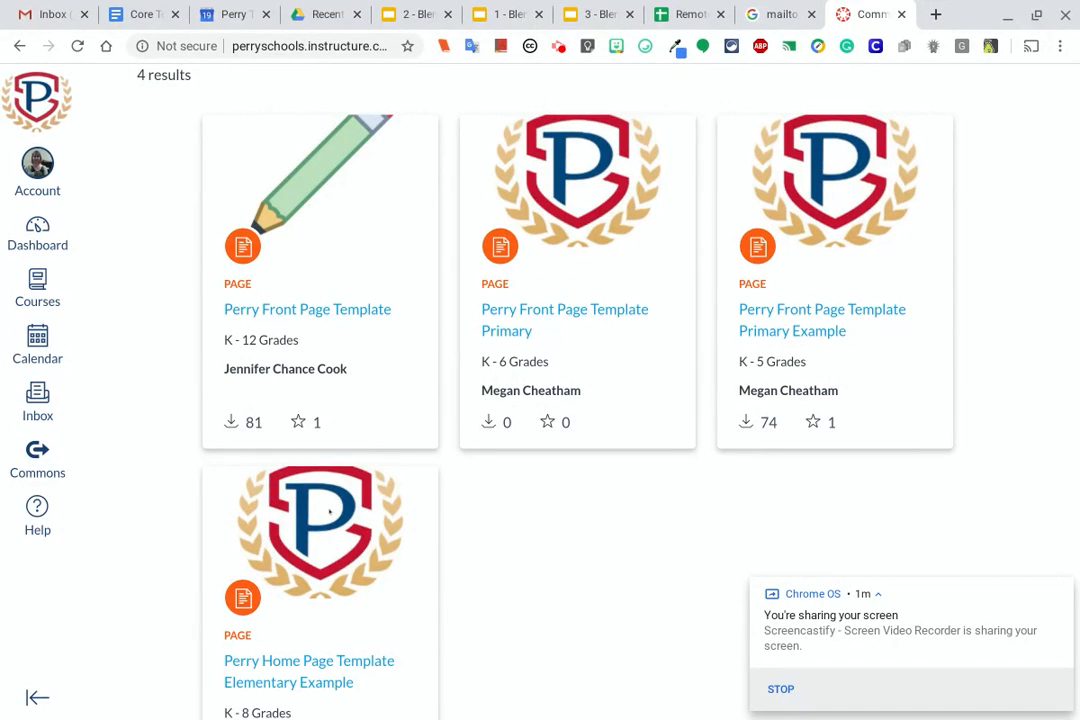
scroll(318, 313, up, 1)
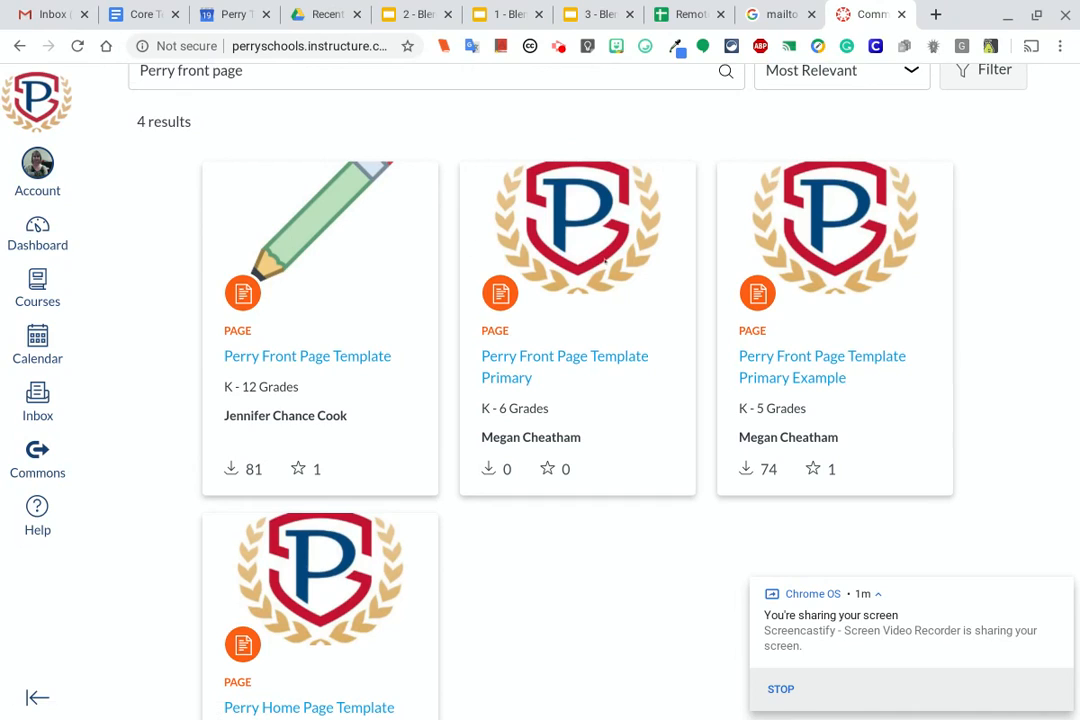
click(285, 260)
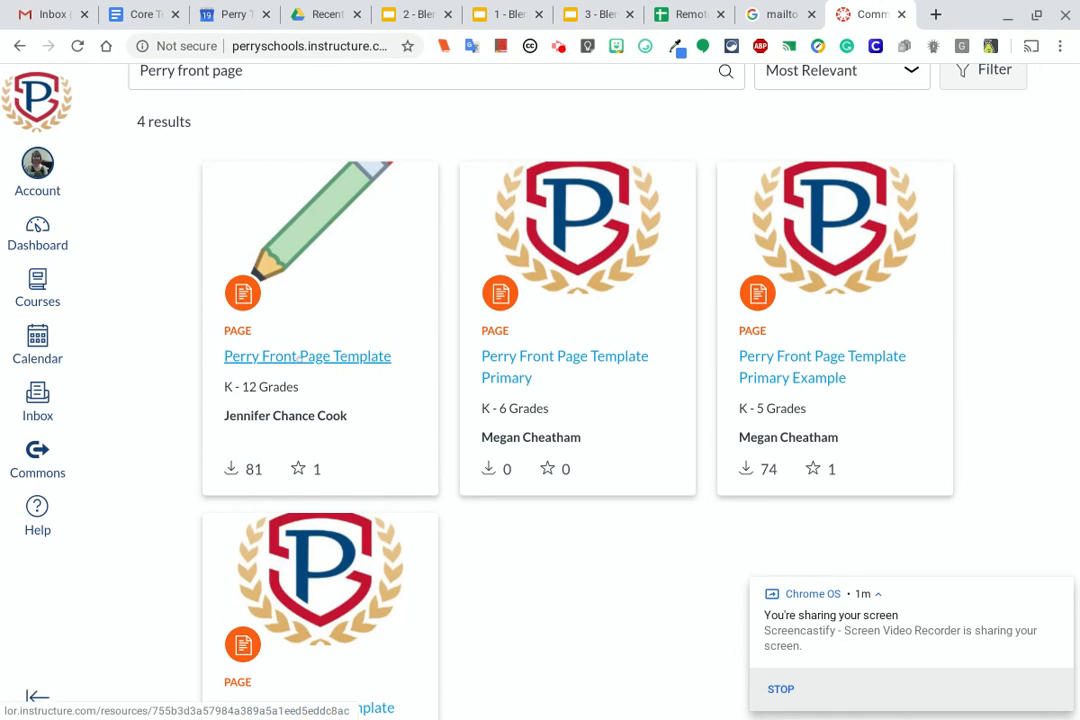
click(307, 357)
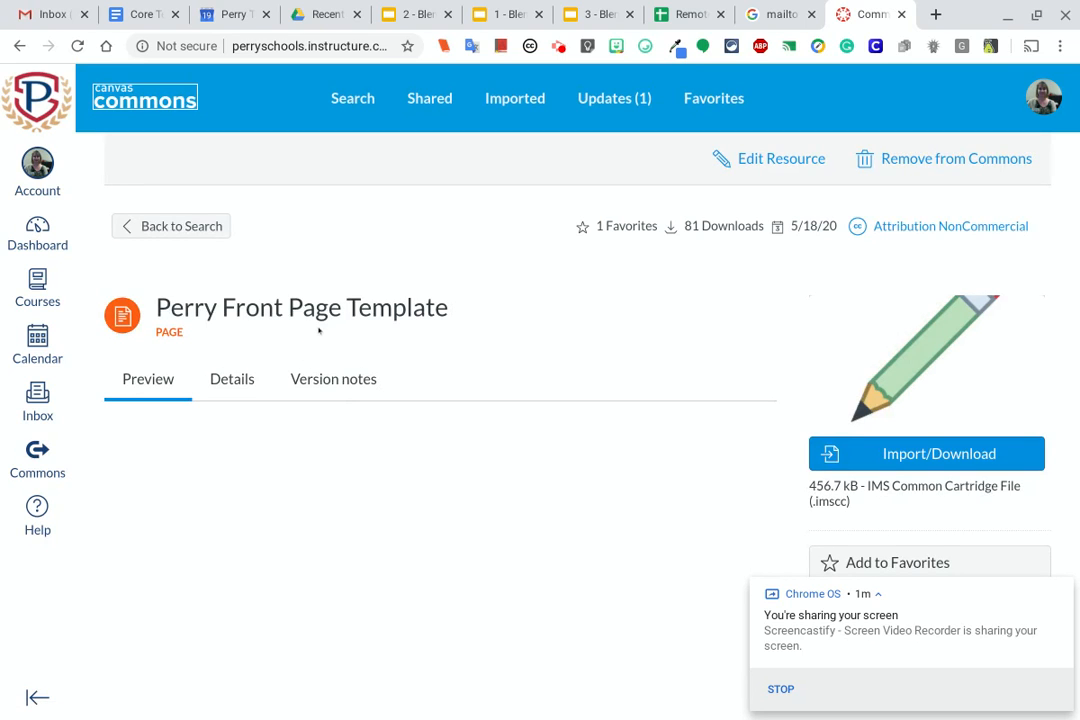
Examine the template's preview, from the teacher contact details through the full grid of linked icons
scroll(319, 328, down, 1)
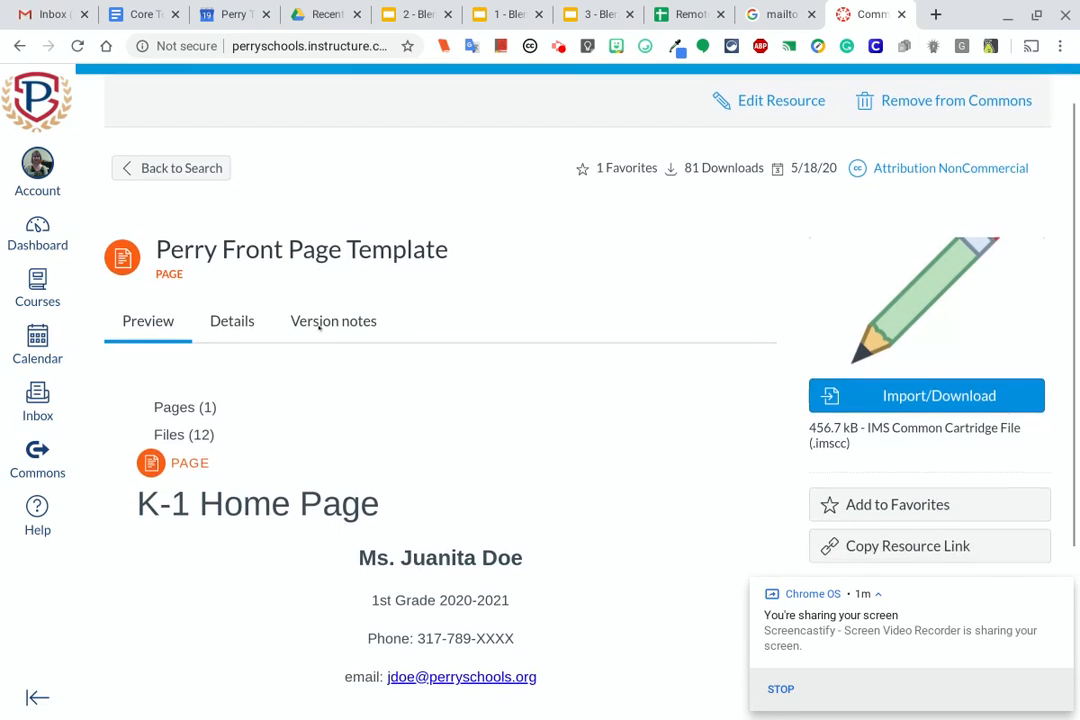
scroll(319, 330, down, 5)
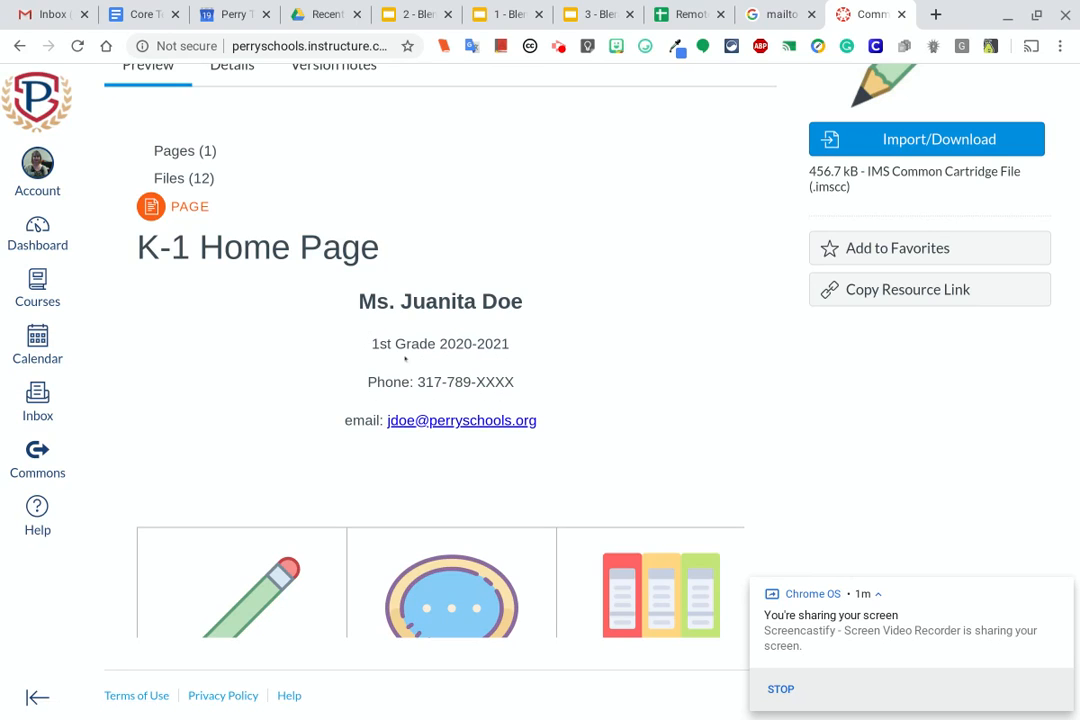
scroll(565, 375, down, 2)
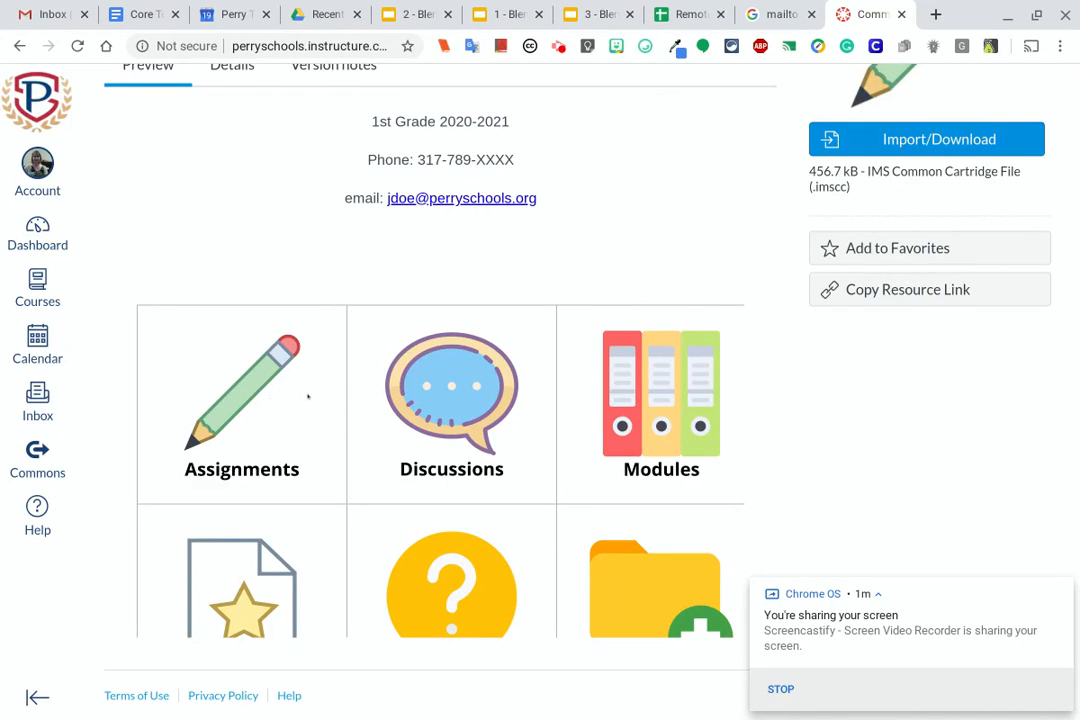
scroll(549, 418, down, 5)
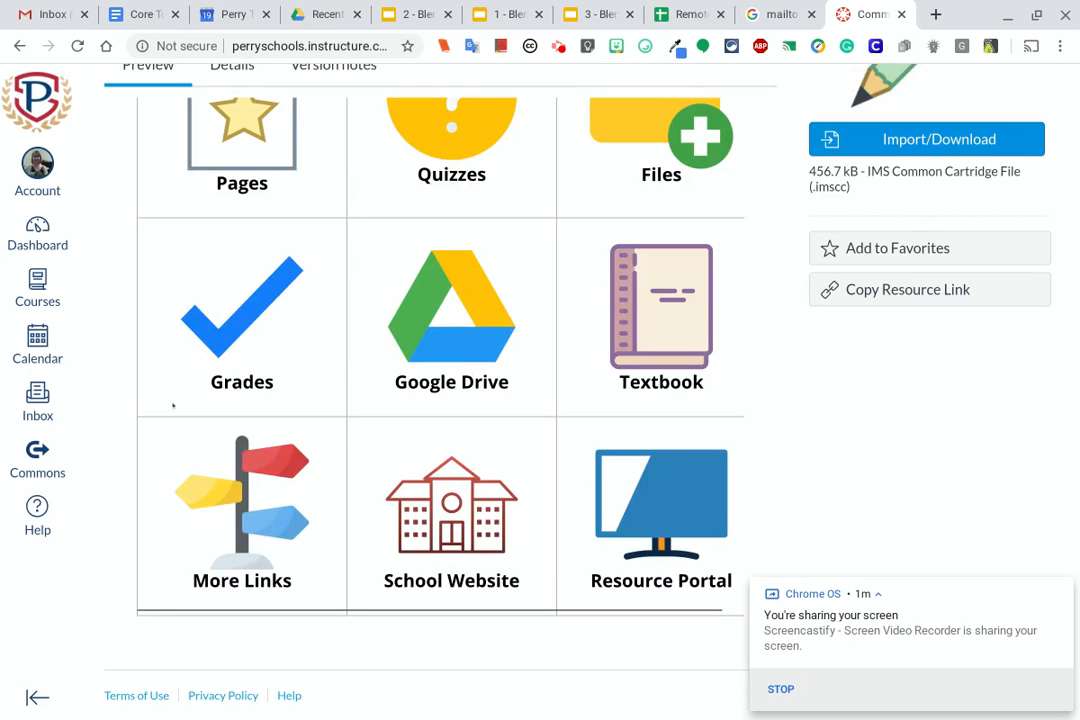
scroll(240, 280, up, 1)
scroll(240, 288, up, 3)
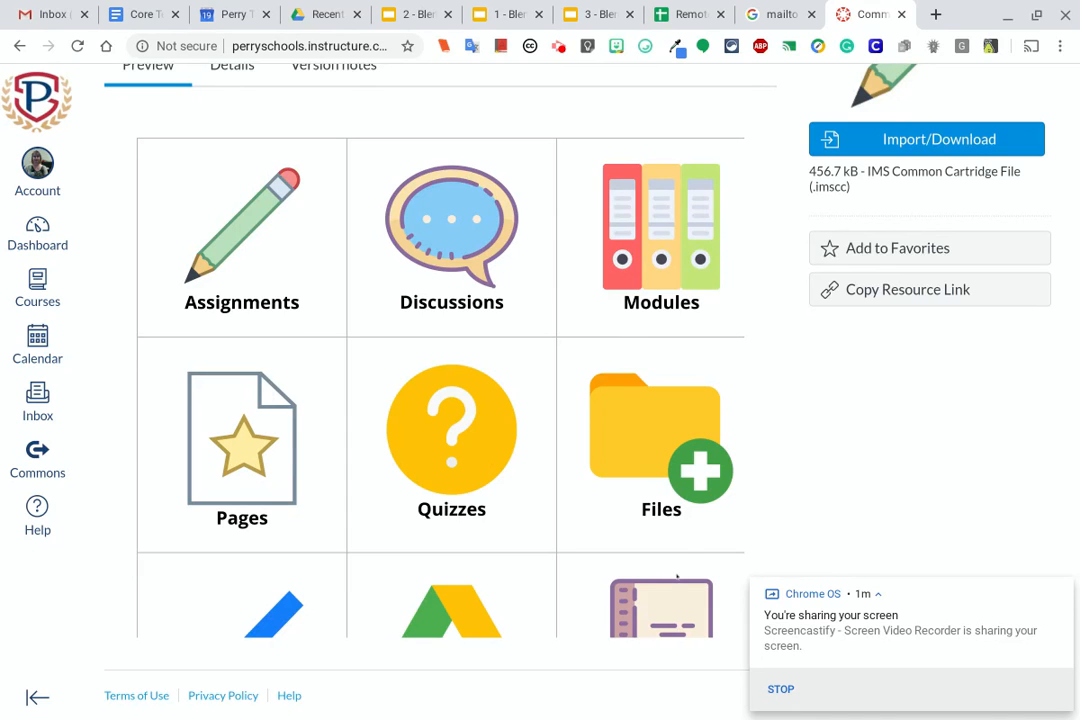
scroll(677, 577, down, 4)
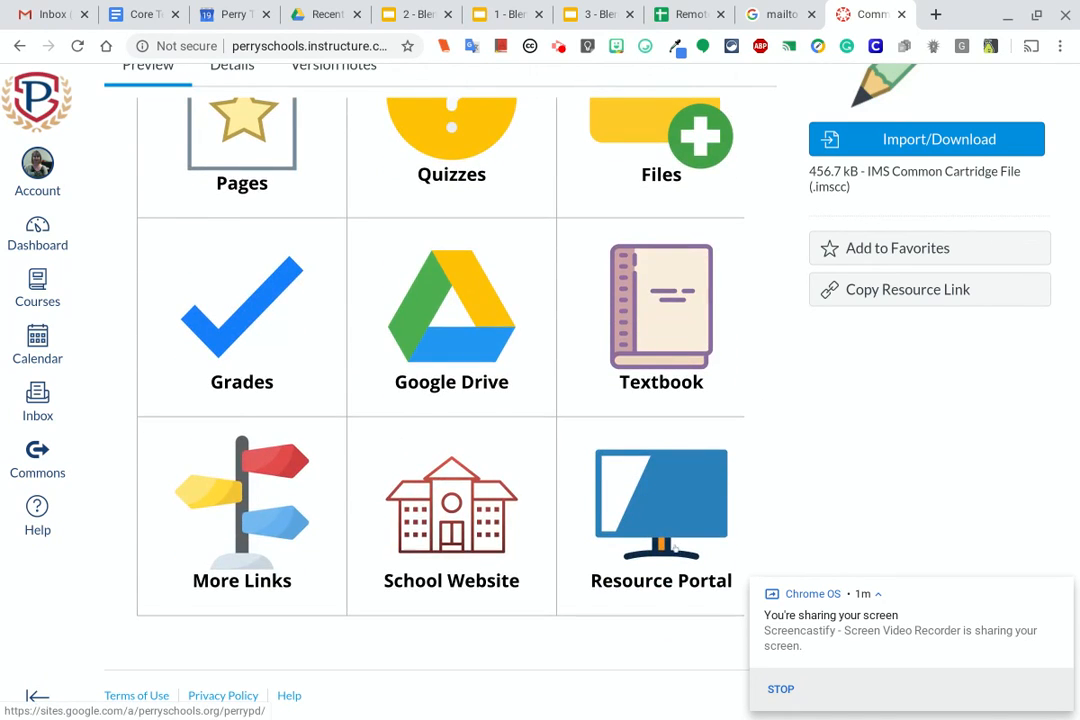
scroll(674, 548, up, 5)
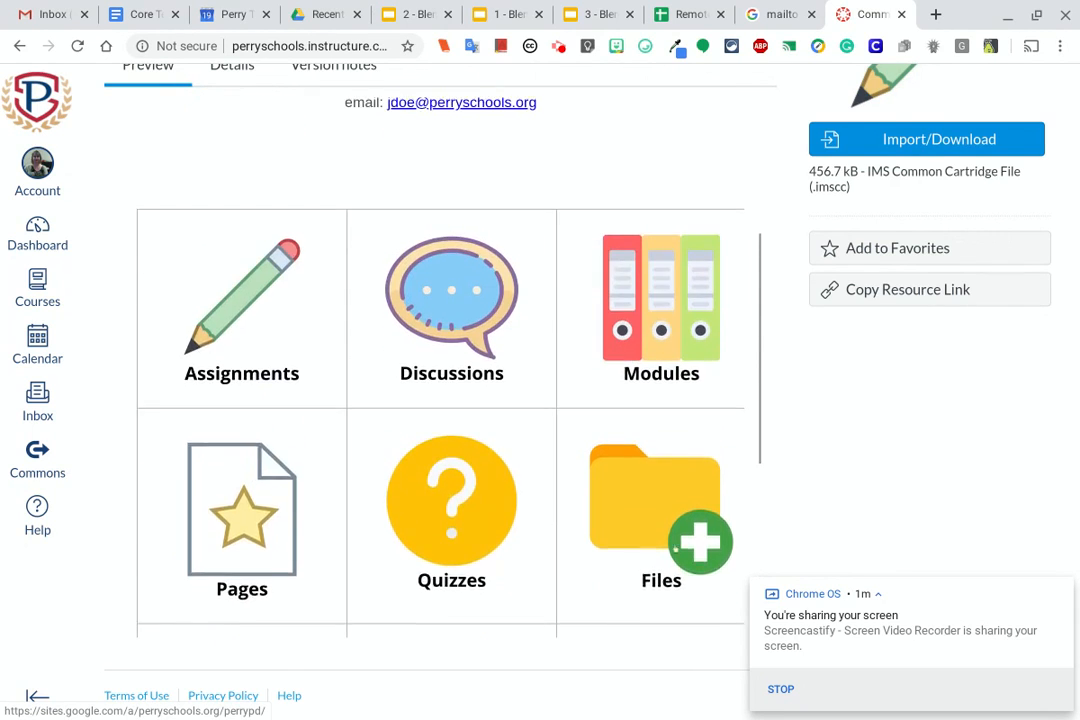
scroll(675, 548, up, 2)
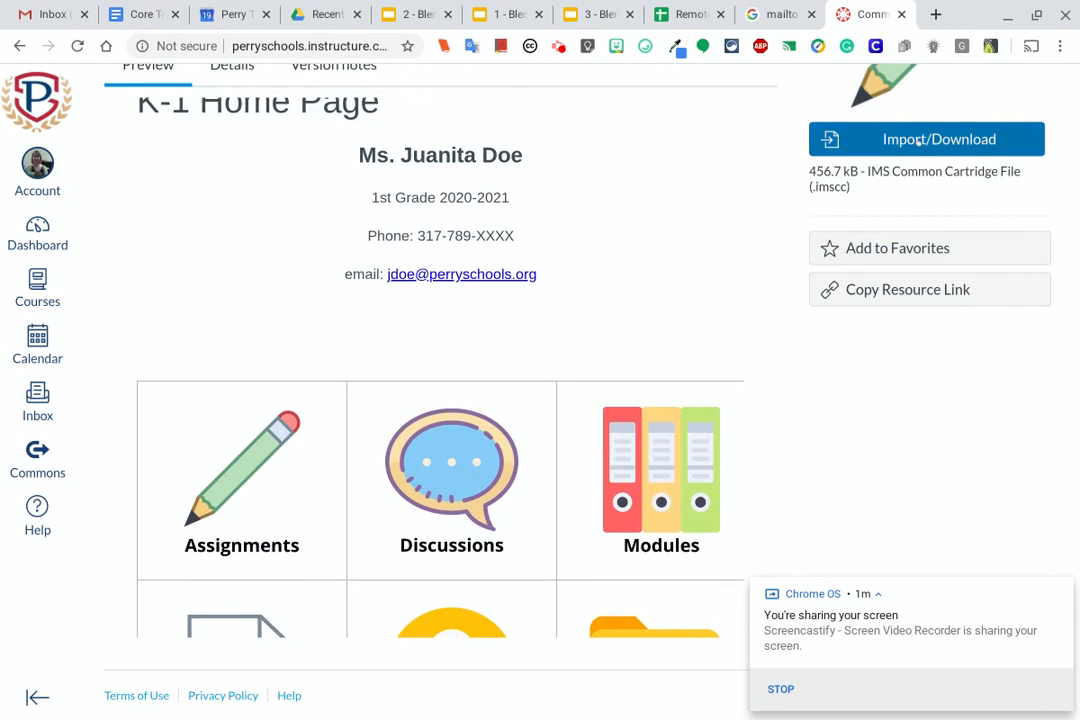
Import the Perry Front Page Template into the Elementary School Sandbox course
click(918, 140)
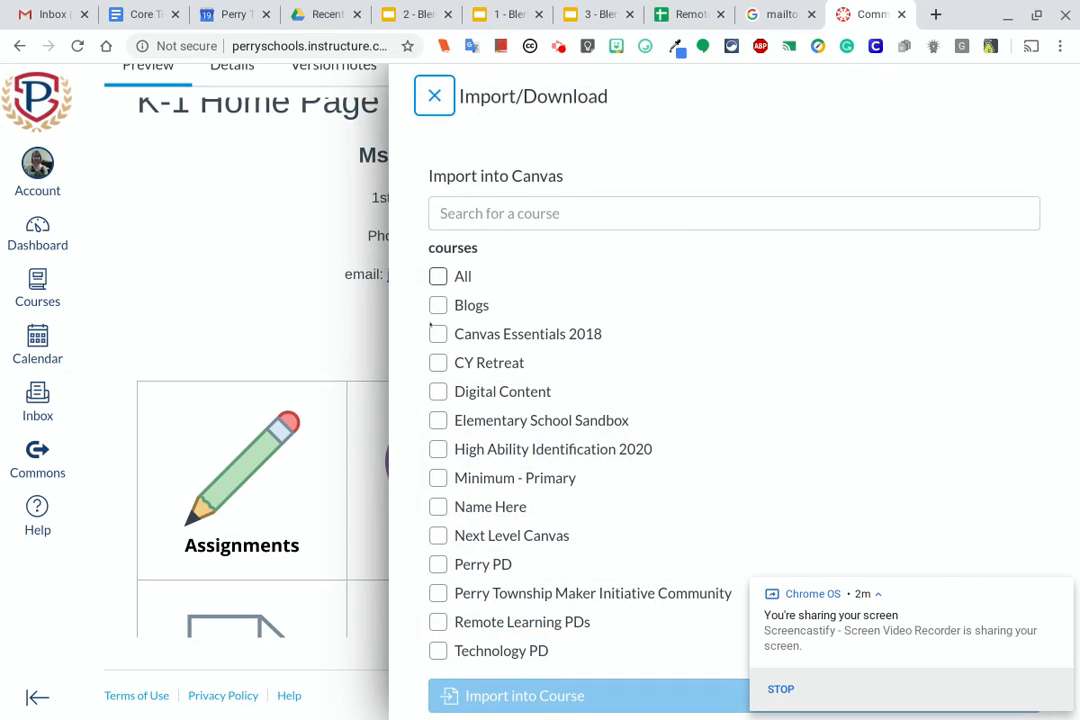
click(438, 420)
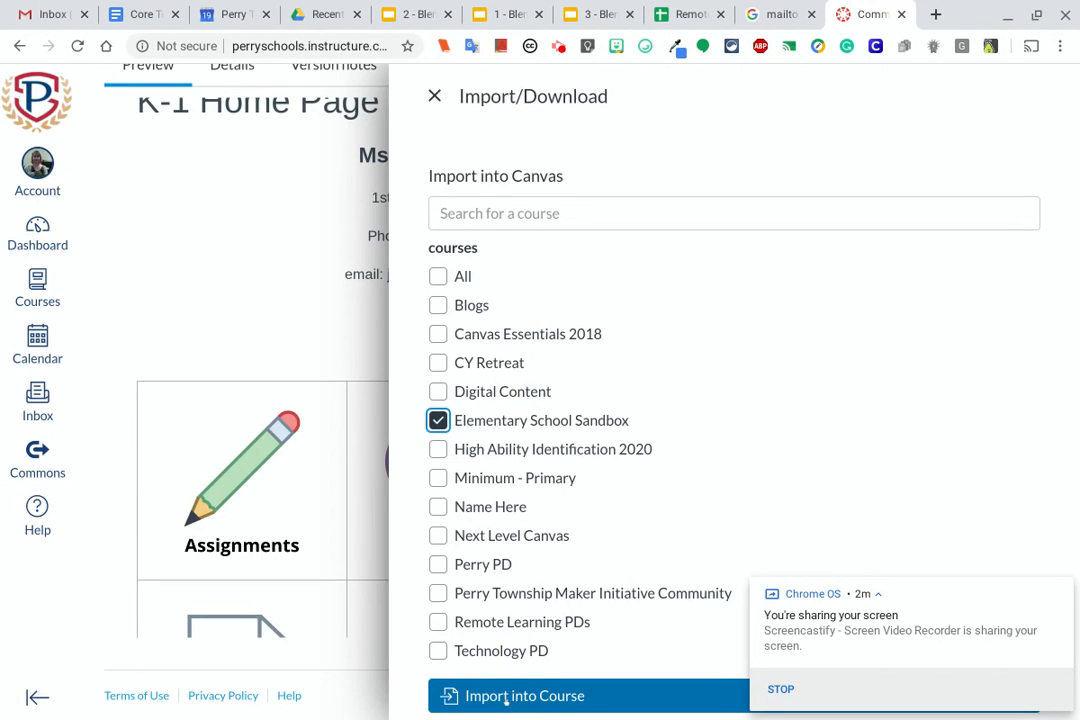
click(507, 703)
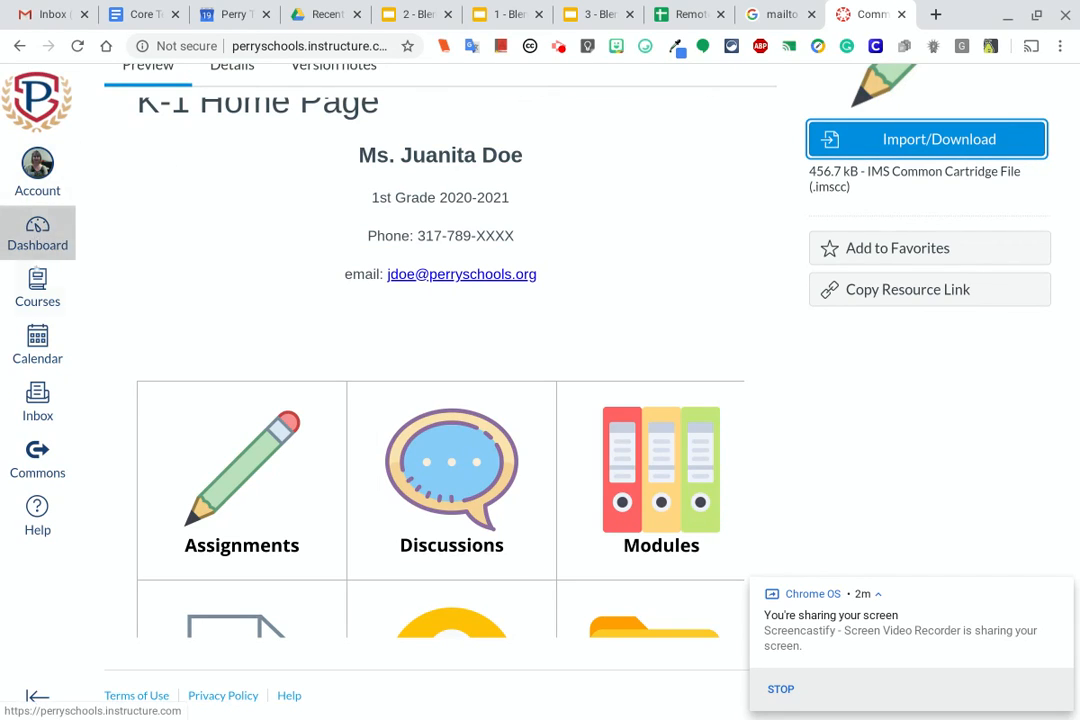
Open the Elementary School Sandbox course and display the list of all its pages
click(40, 284)
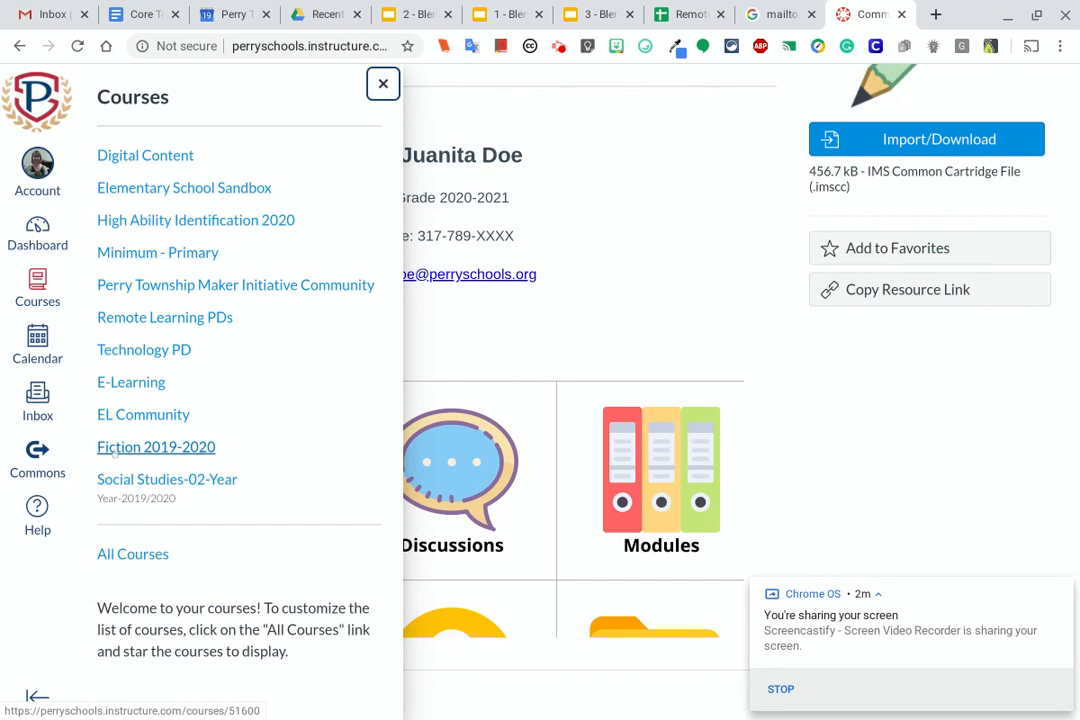
click(140, 192)
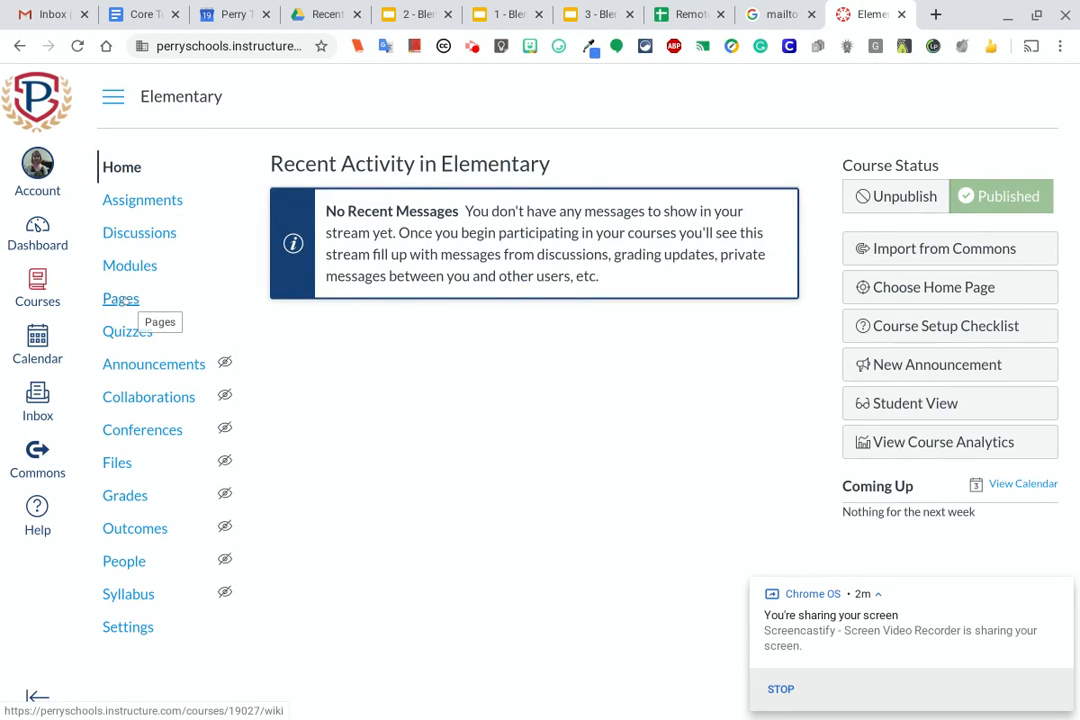
click(121, 298)
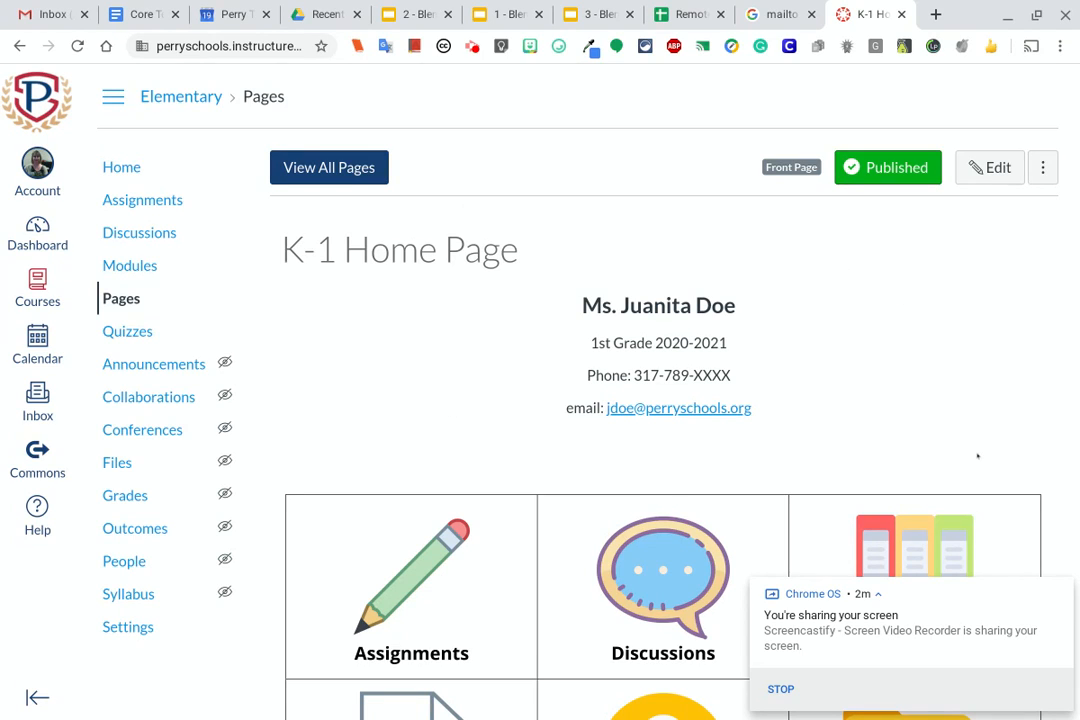
click(362, 170)
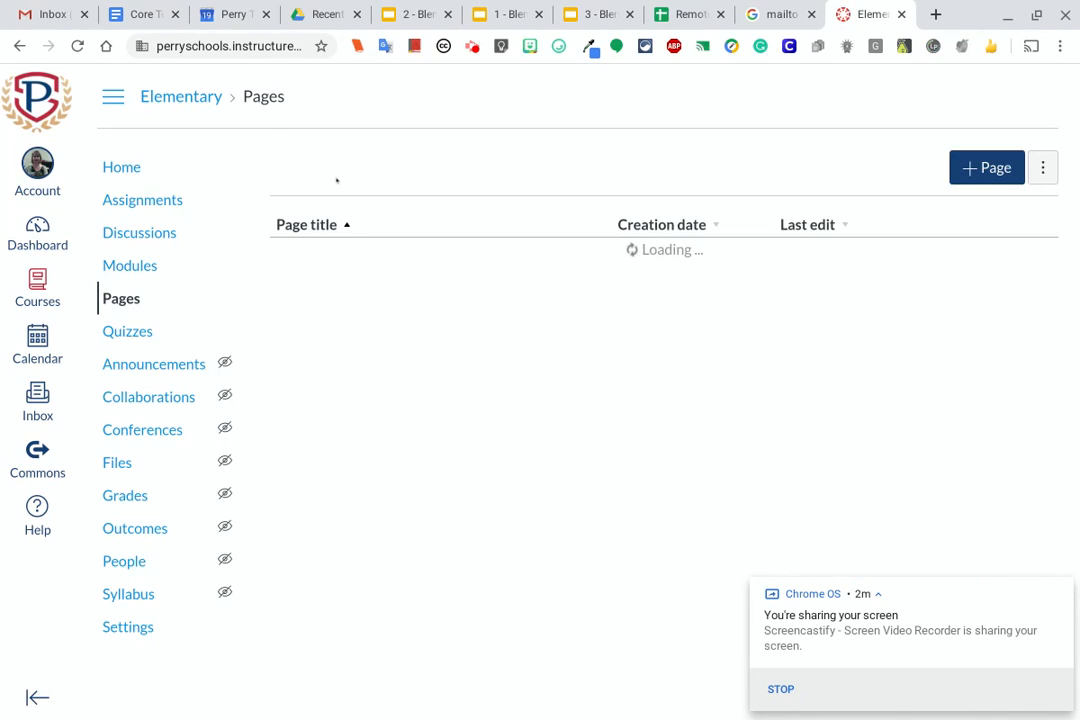
Dismiss the screen-sharing notification and show the available options for the K-1 Home Page in the page list
scroll(448, 352, down, 3)
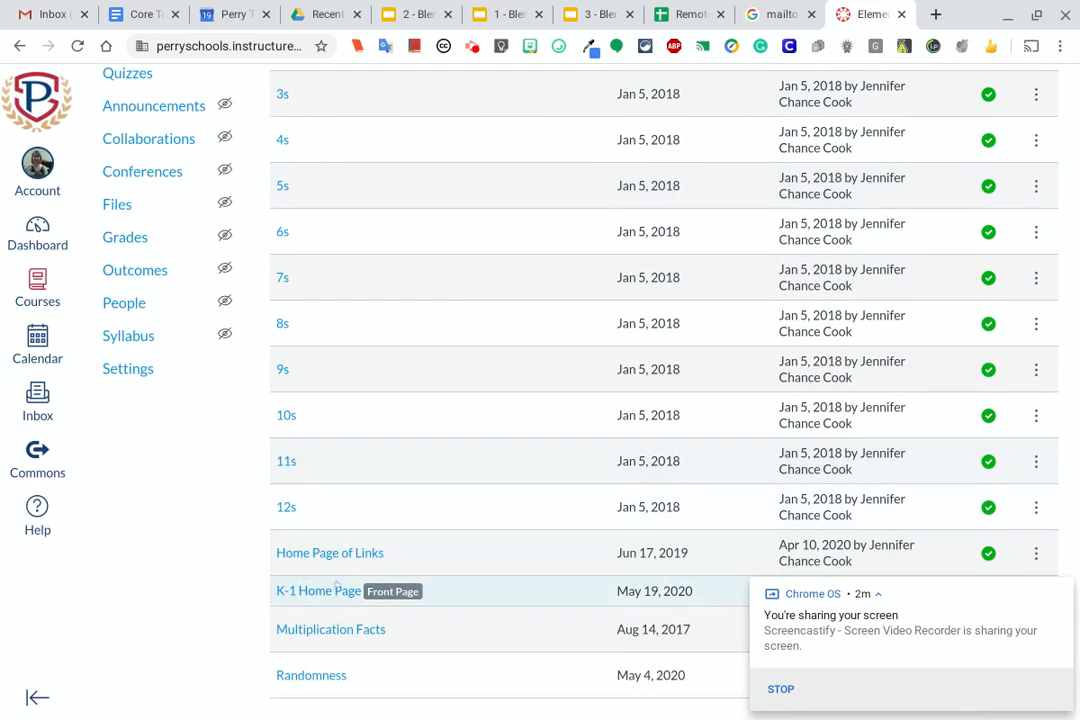
click(1060, 590)
click(1034, 592)
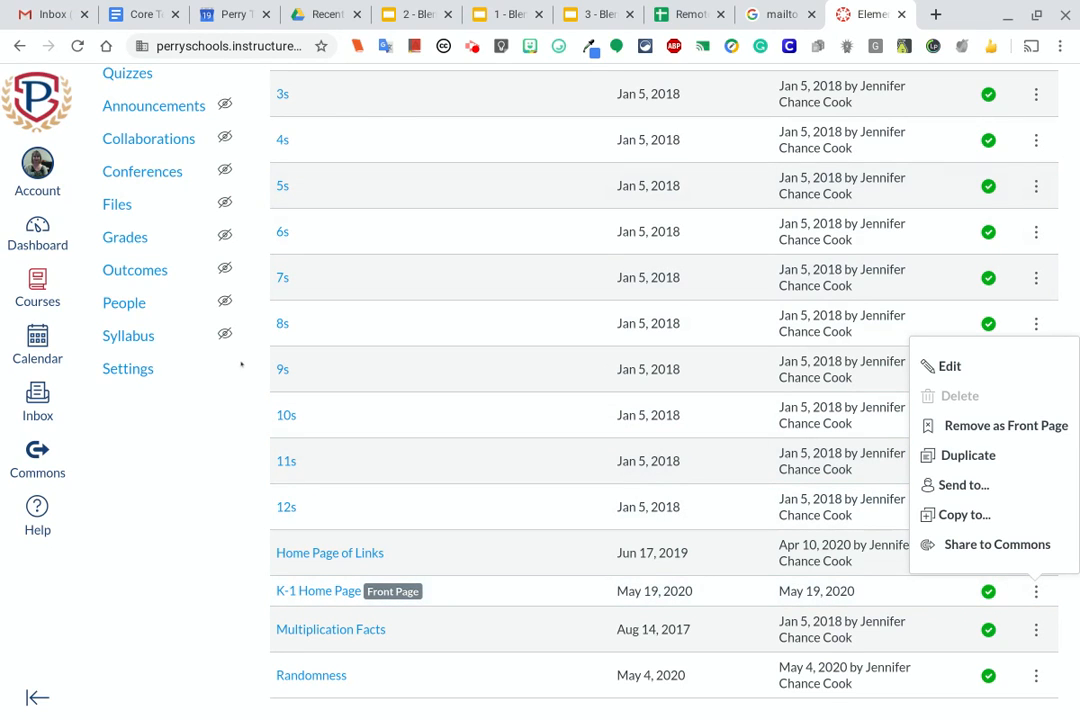
Set the course home page to display the Pages Front Page, K-1 Home Page, and save the choice
scroll(244, 363, up, 3)
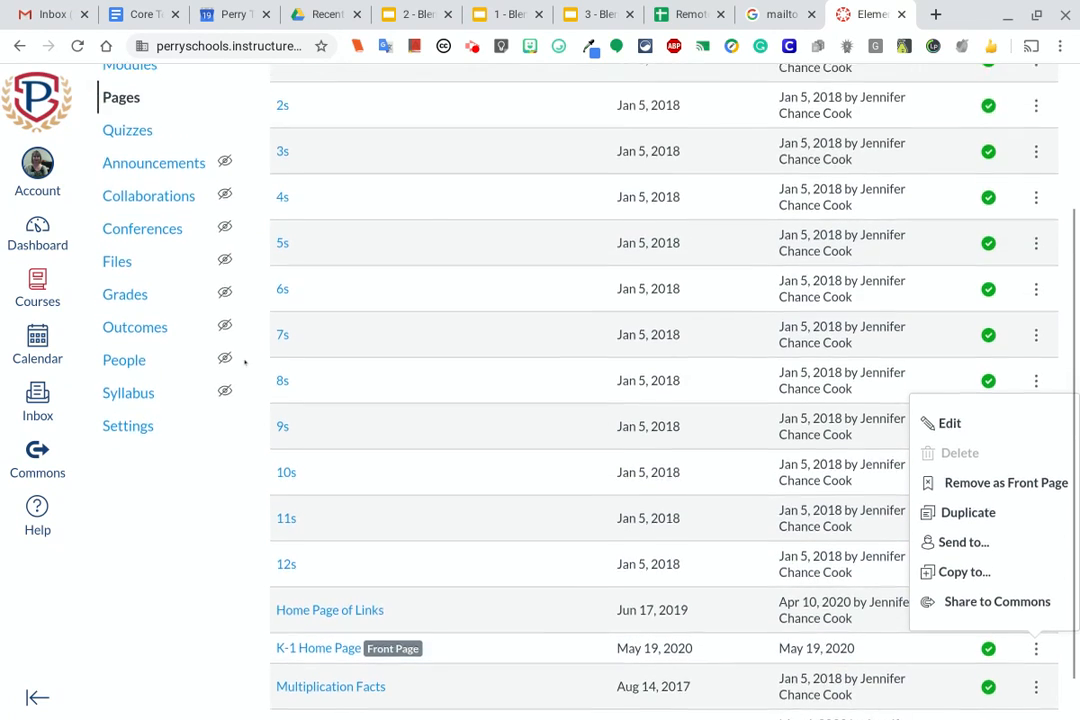
scroll(244, 363, up, 1)
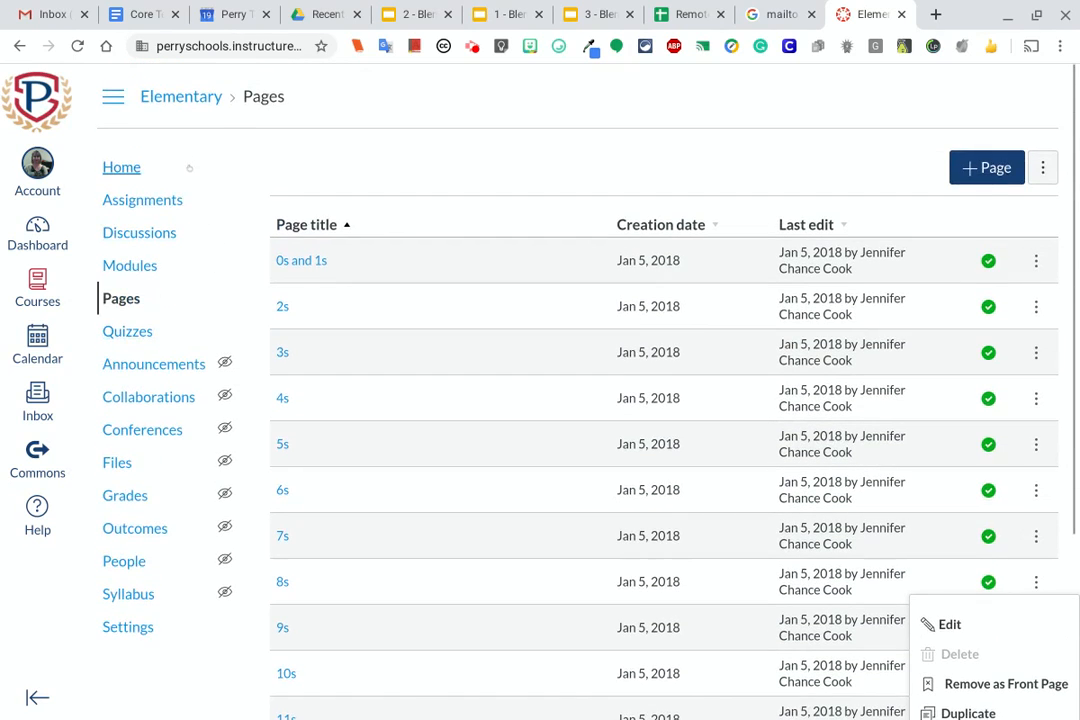
click(117, 170)
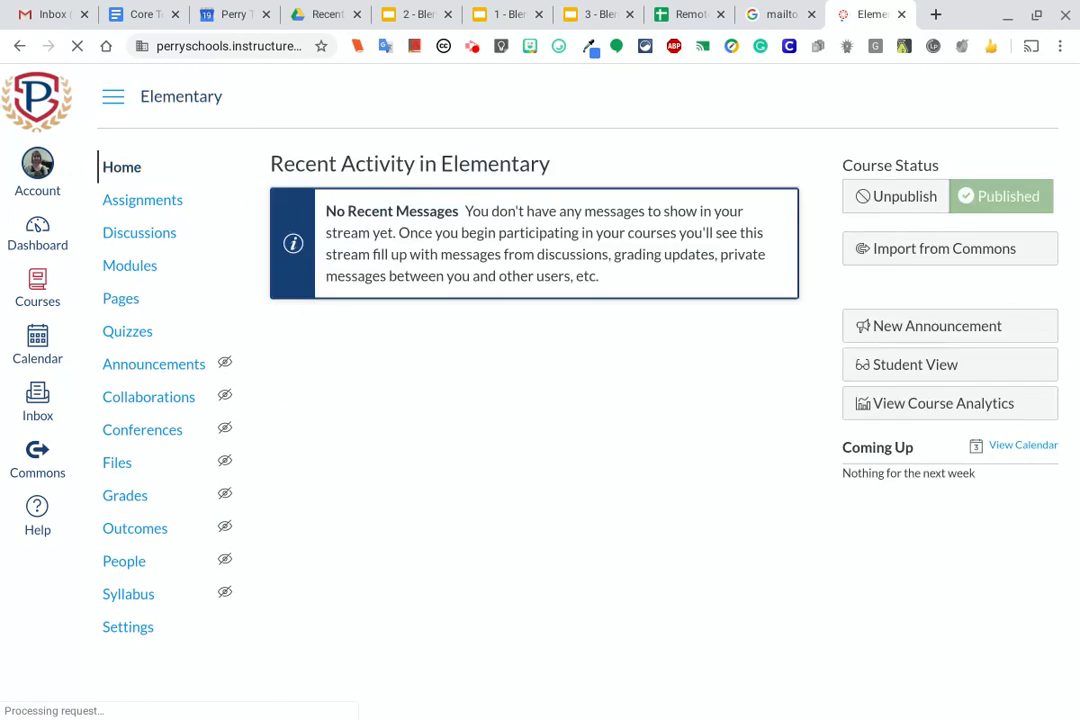
click(916, 289)
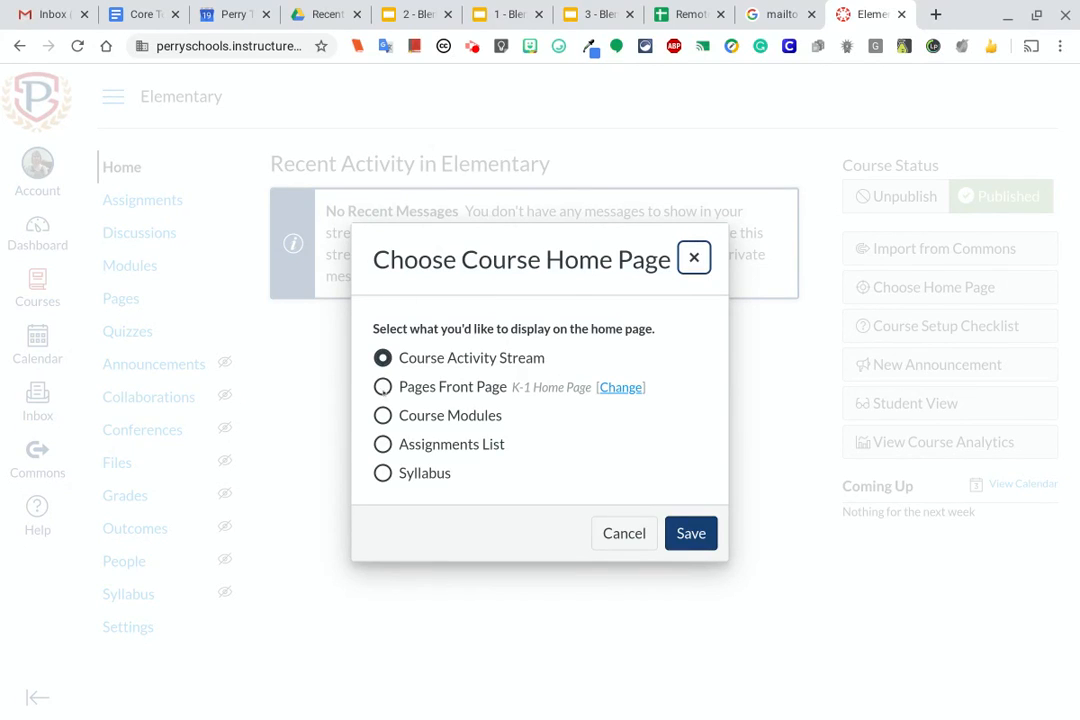
click(382, 386)
click(686, 533)
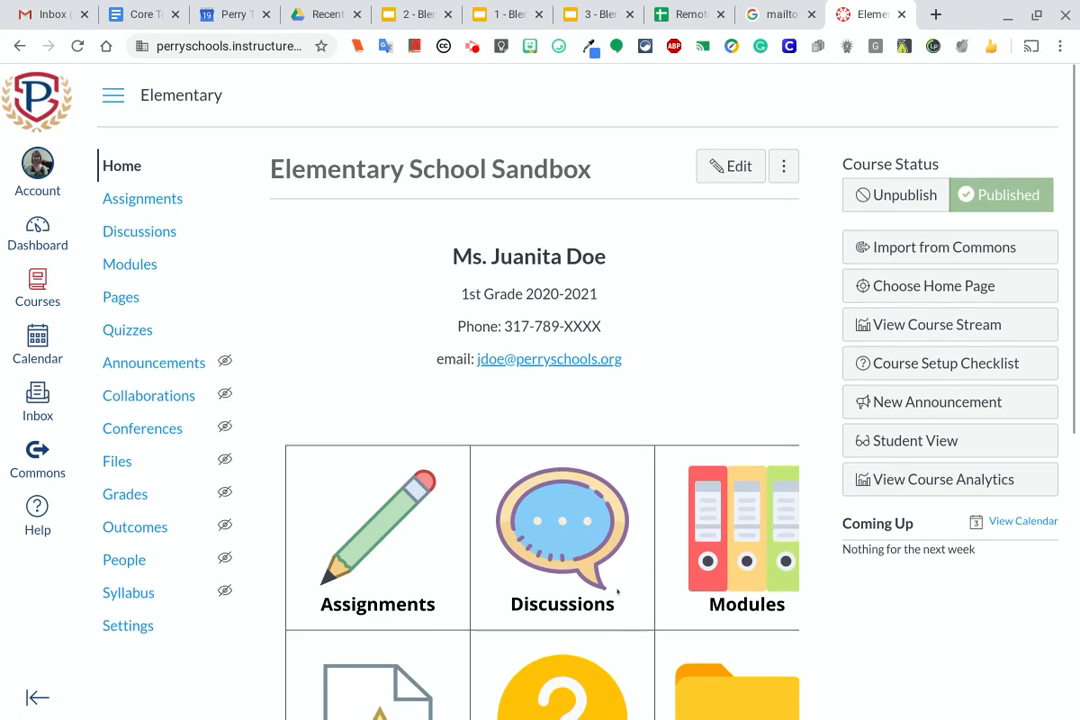
Review the course home page, open it for editing, and enlarge the content editing area to show the icon table
scroll(606, 640, down, 2)
scroll(614, 567, down, 3)
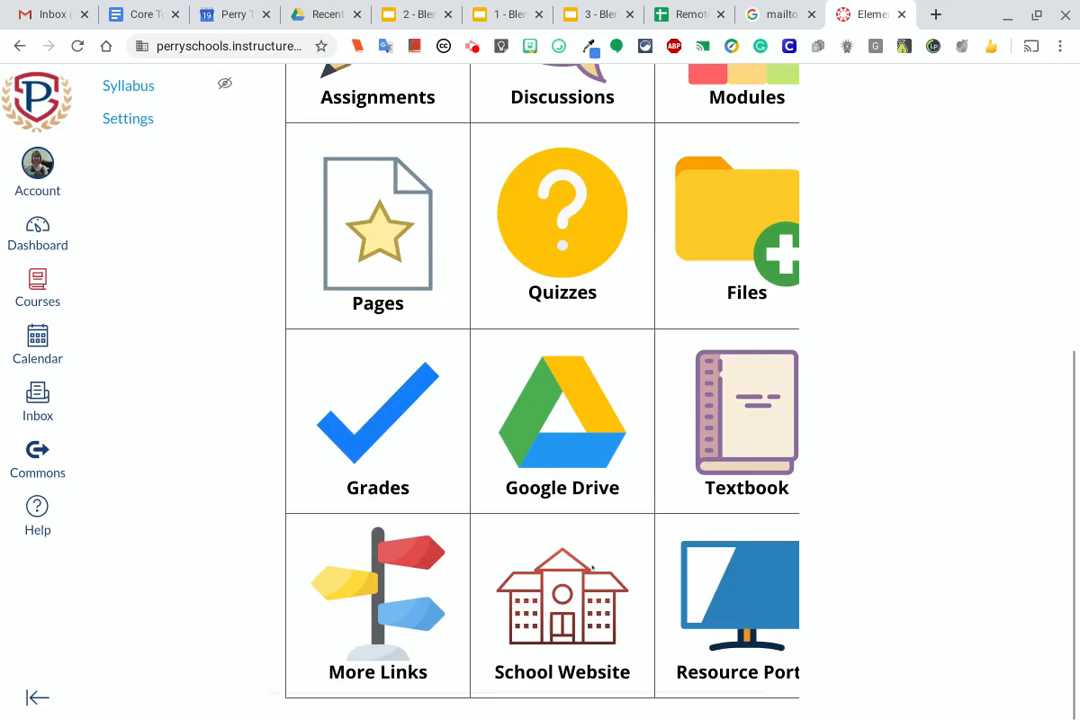
scroll(591, 565, up, 4)
scroll(589, 560, up, 1)
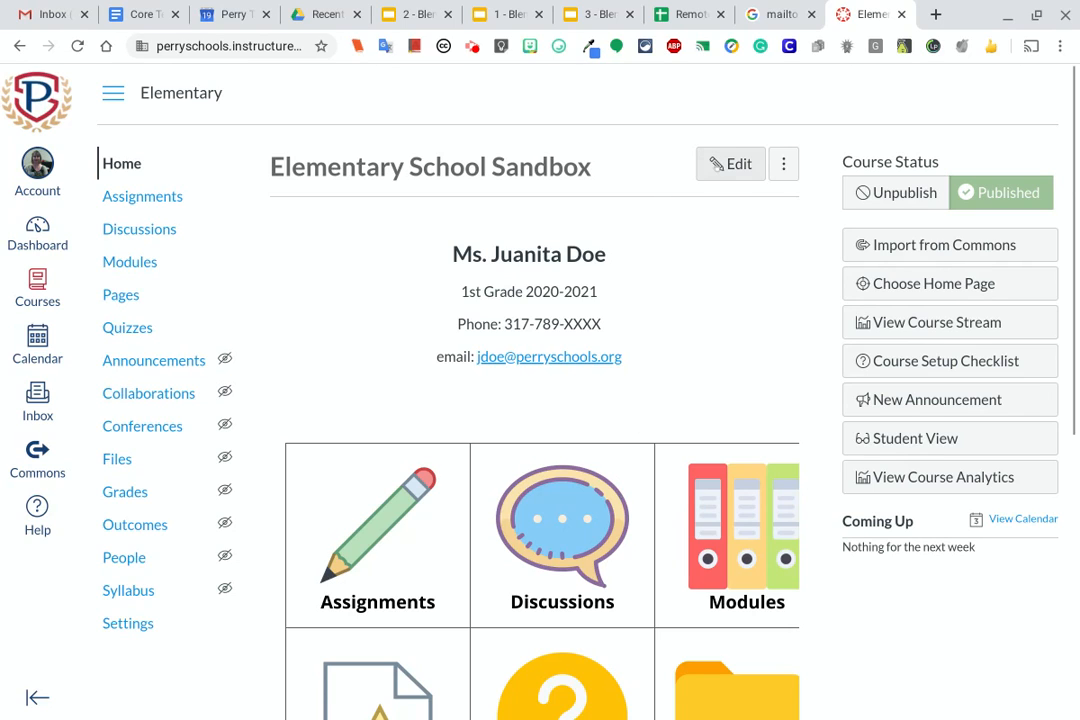
click(733, 166)
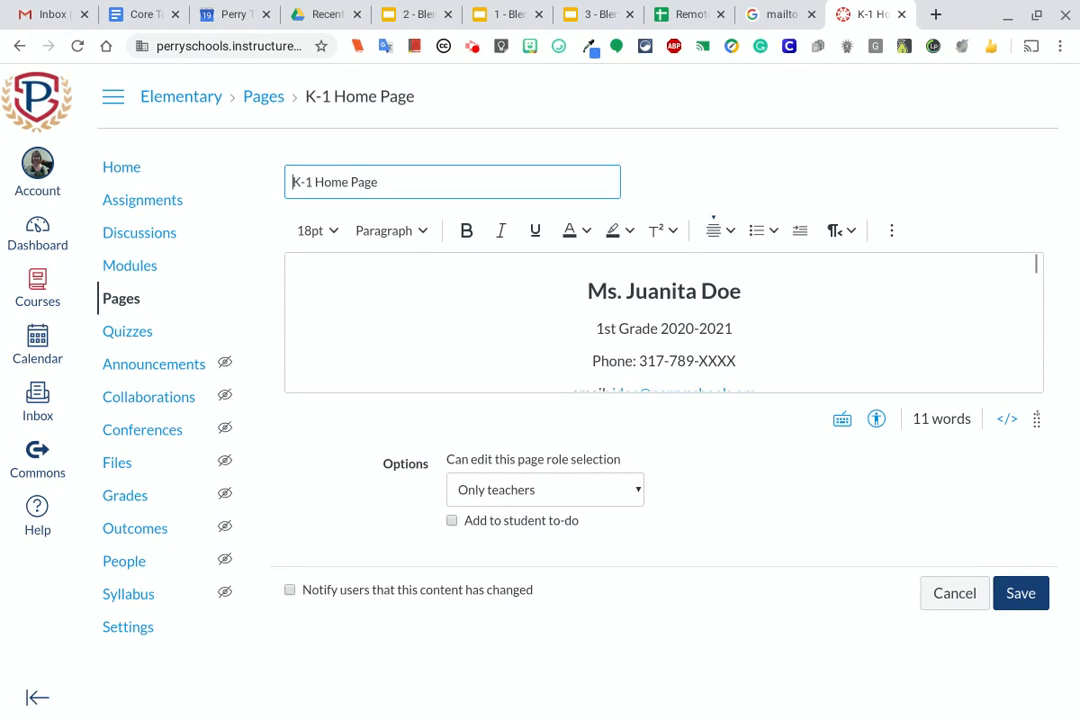
drag(1036, 419, 1035, 698)
scroll(853, 313, down, 1)
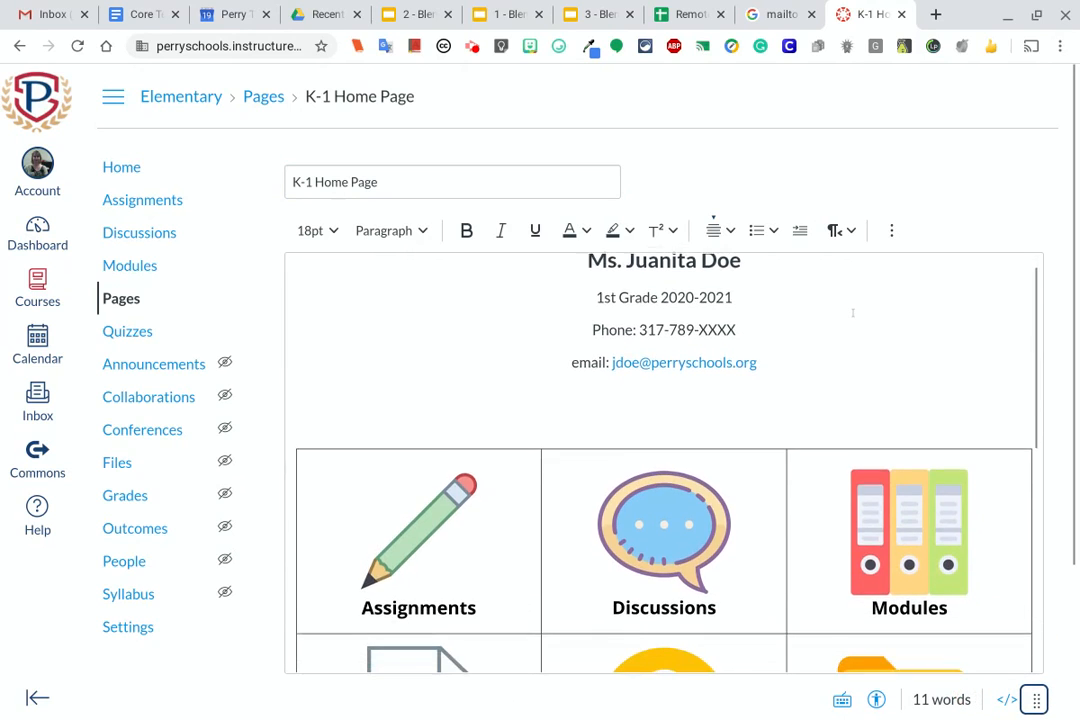
scroll(853, 313, down, 4)
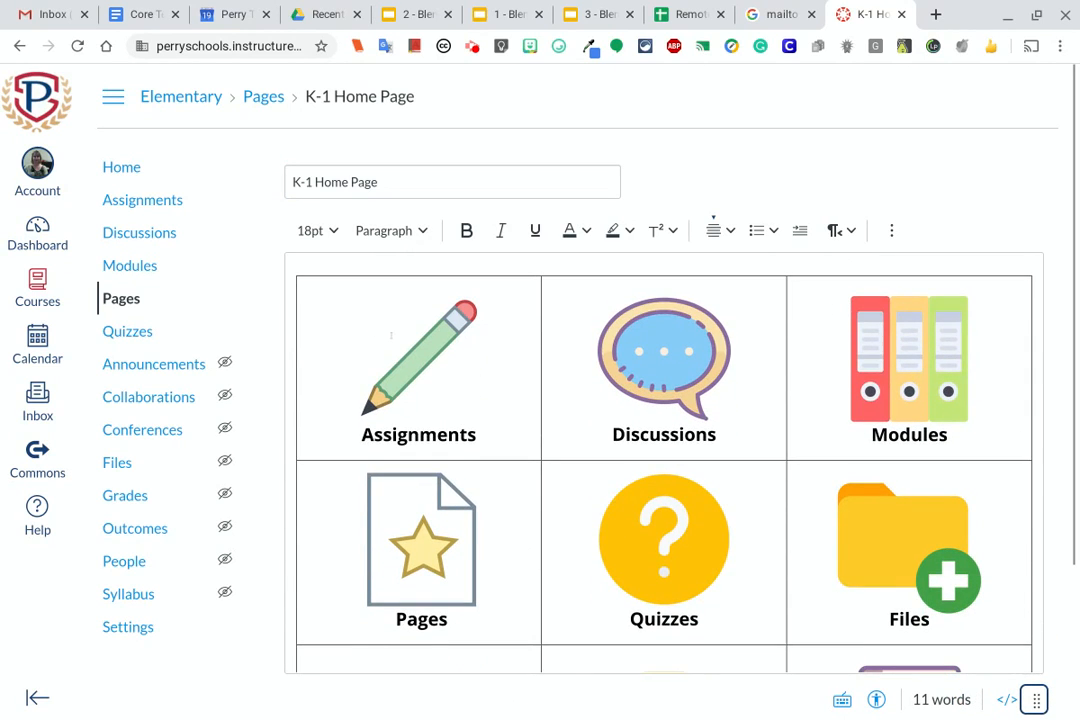
Link the Assignments icon in the home page table to the Assignments entry of the course navigation
scroll(391, 336, up, 5)
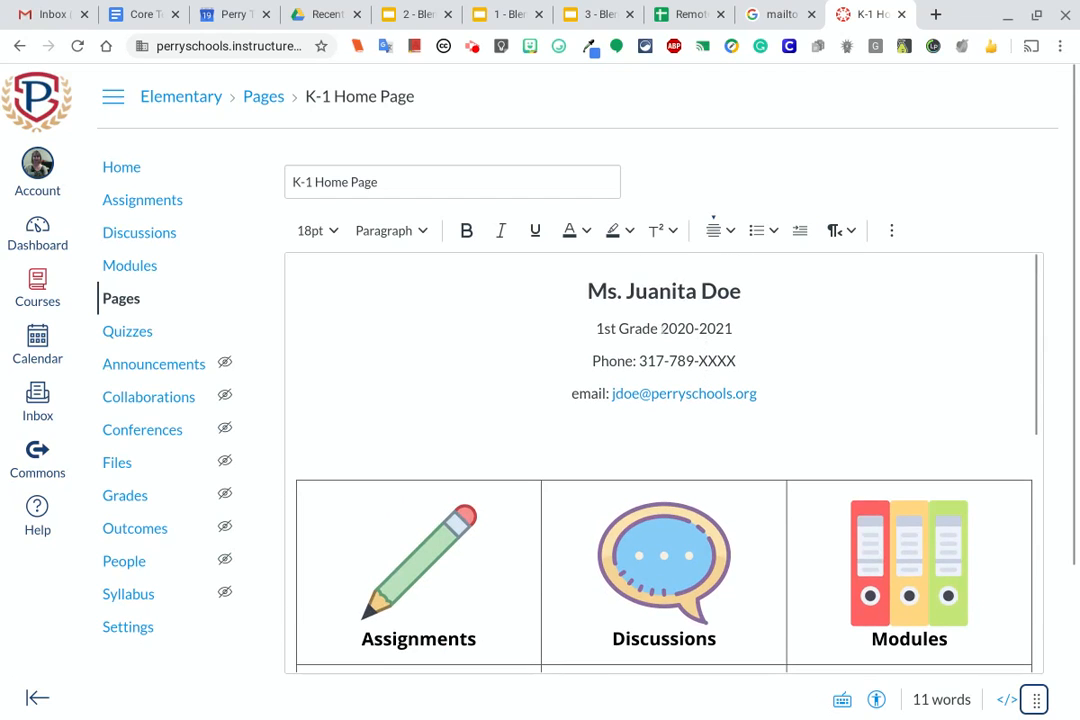
scroll(790, 320, down, 2)
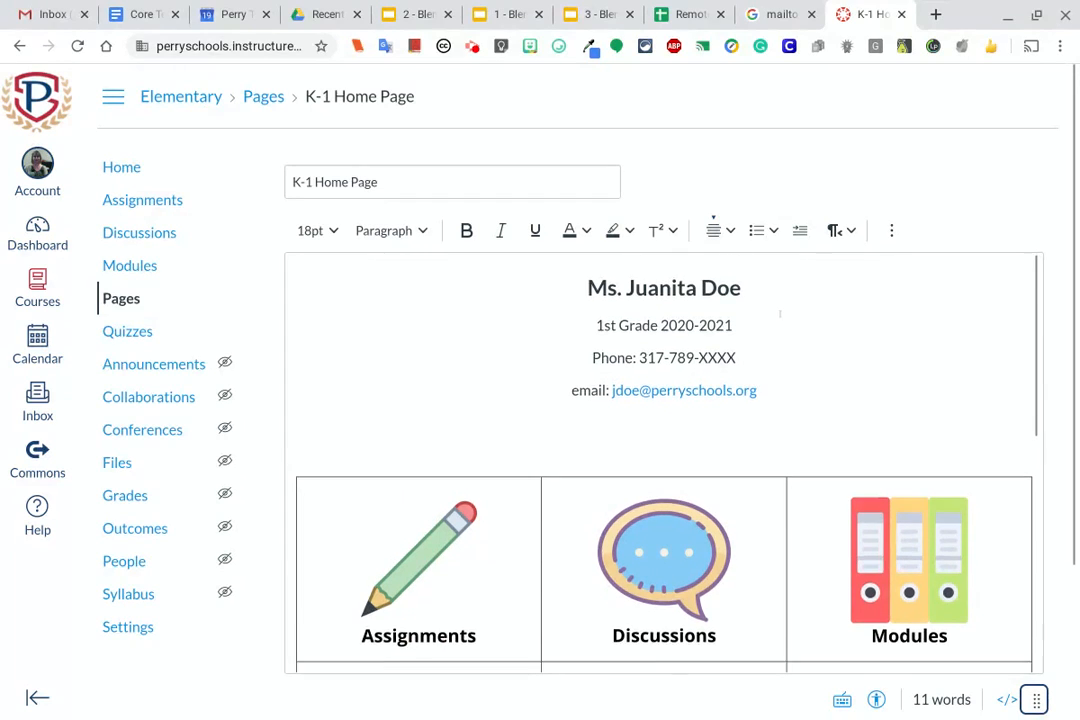
scroll(768, 315, down, 1)
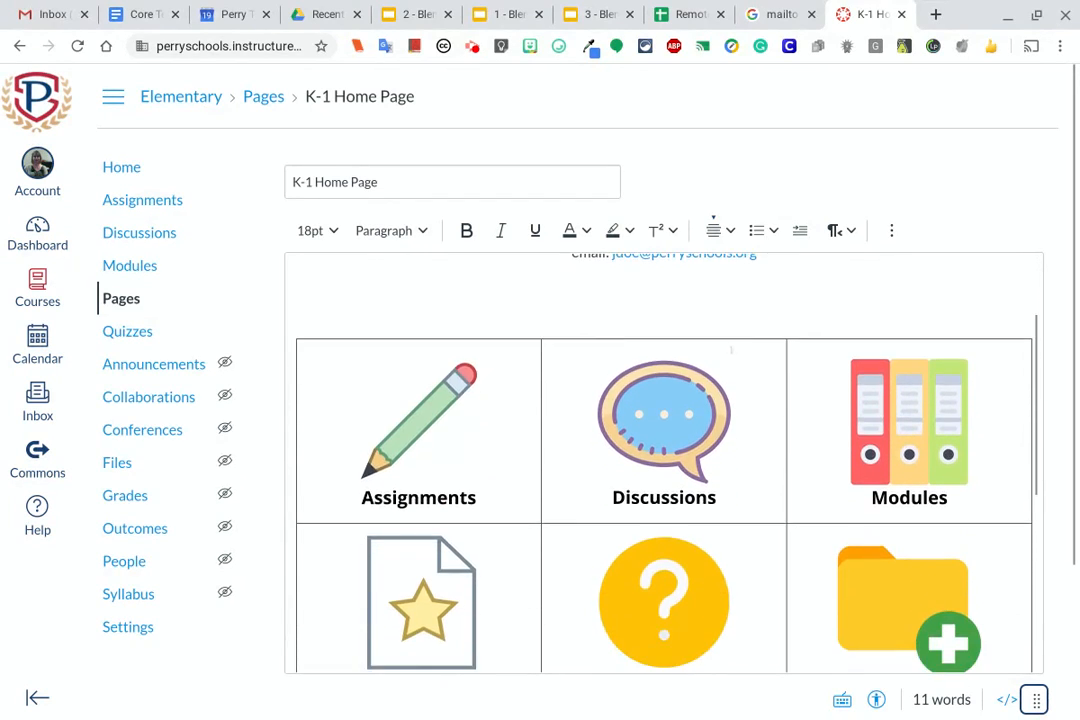
click(427, 414)
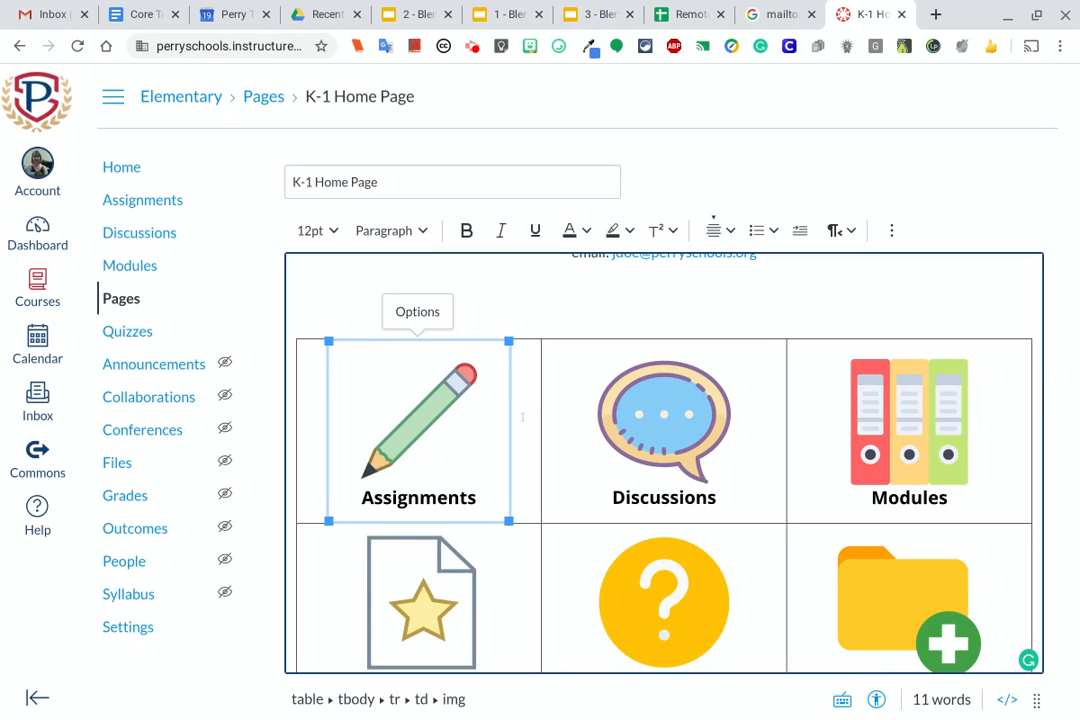
click(891, 230)
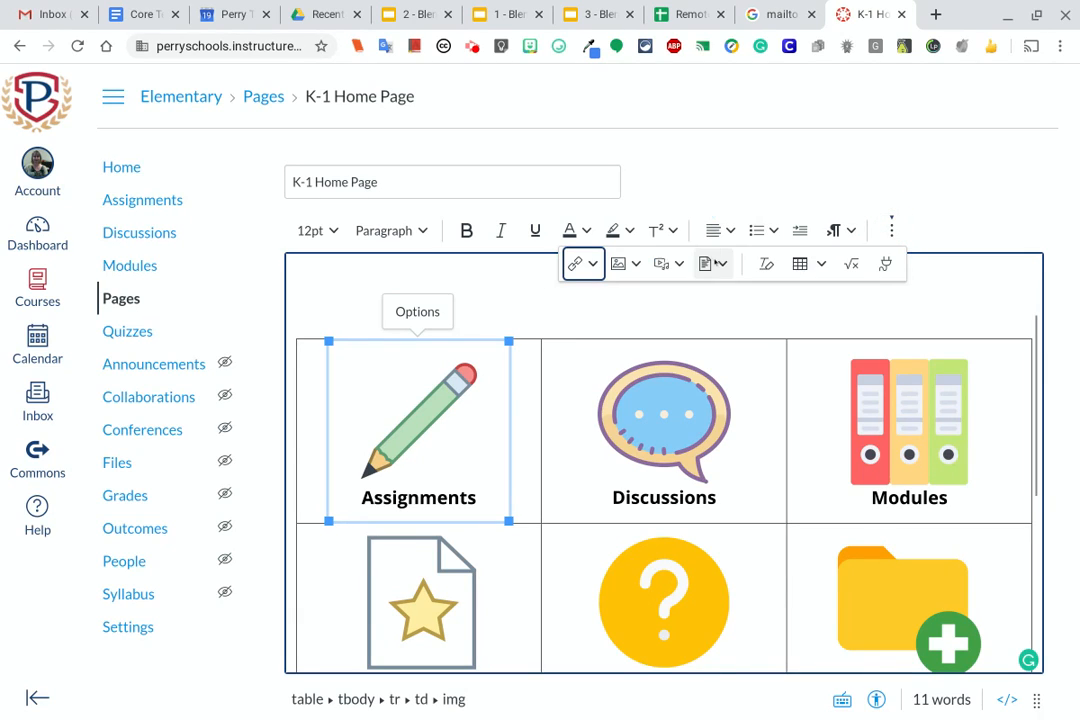
click(587, 264)
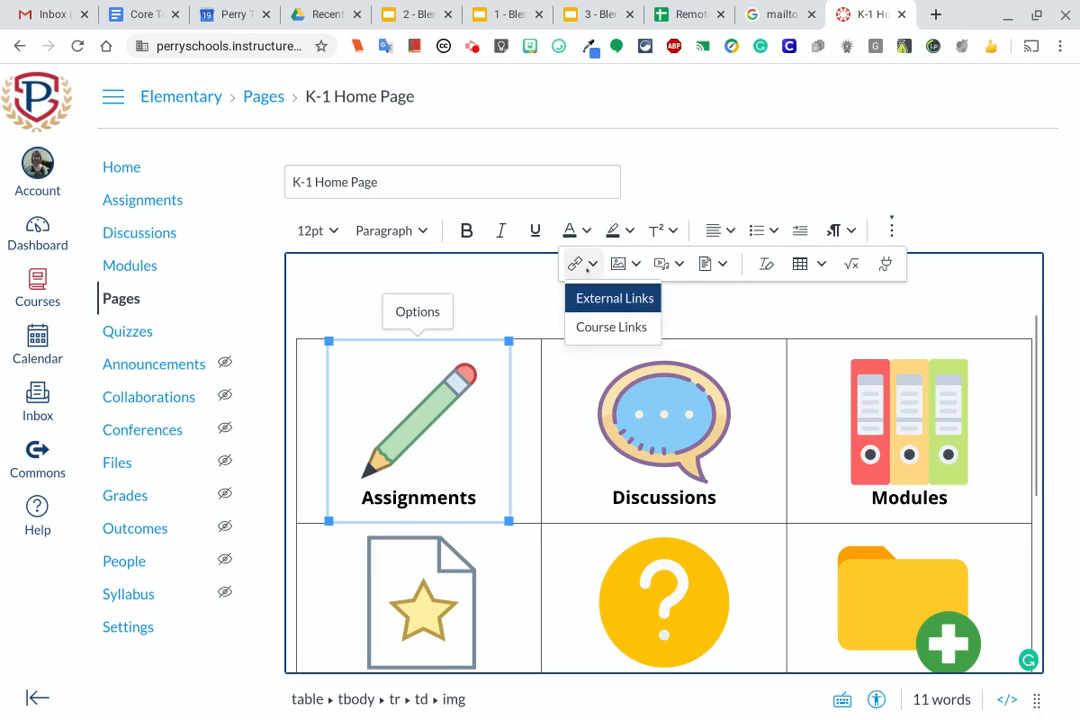
click(611, 328)
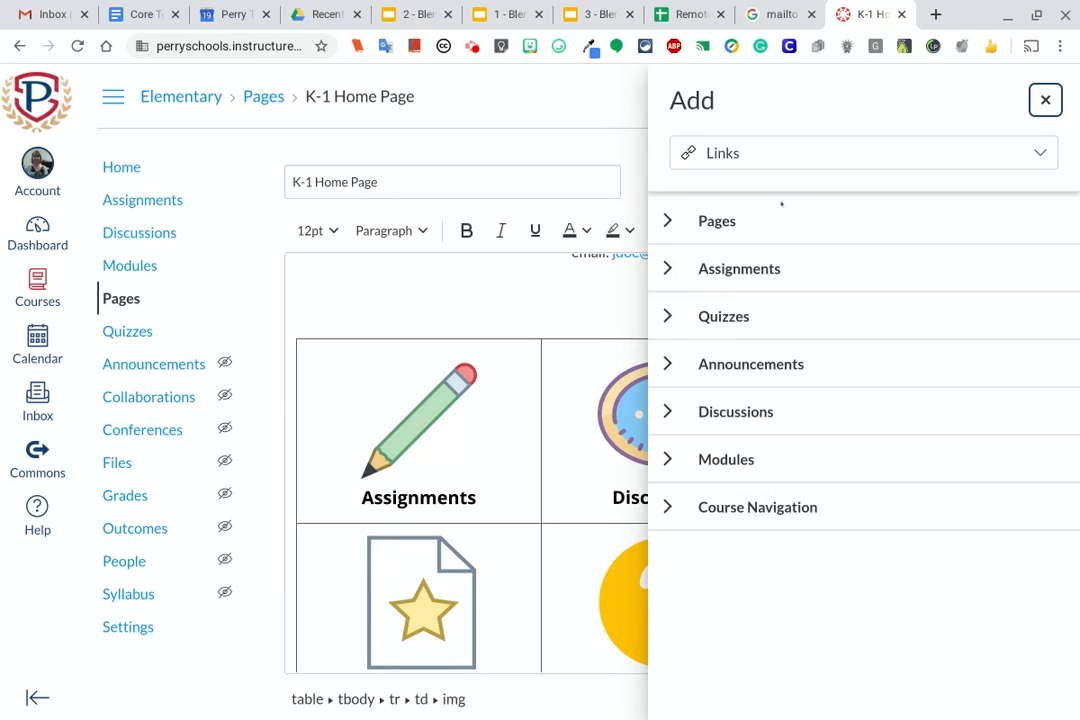
click(667, 507)
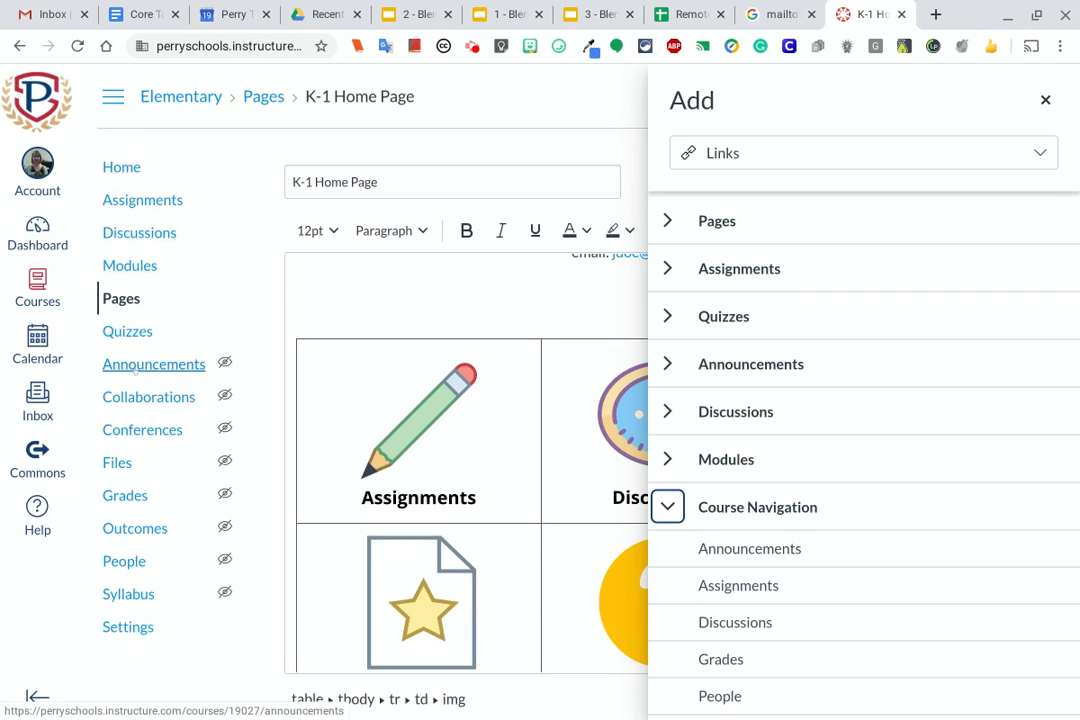
drag(126, 461, 124, 491)
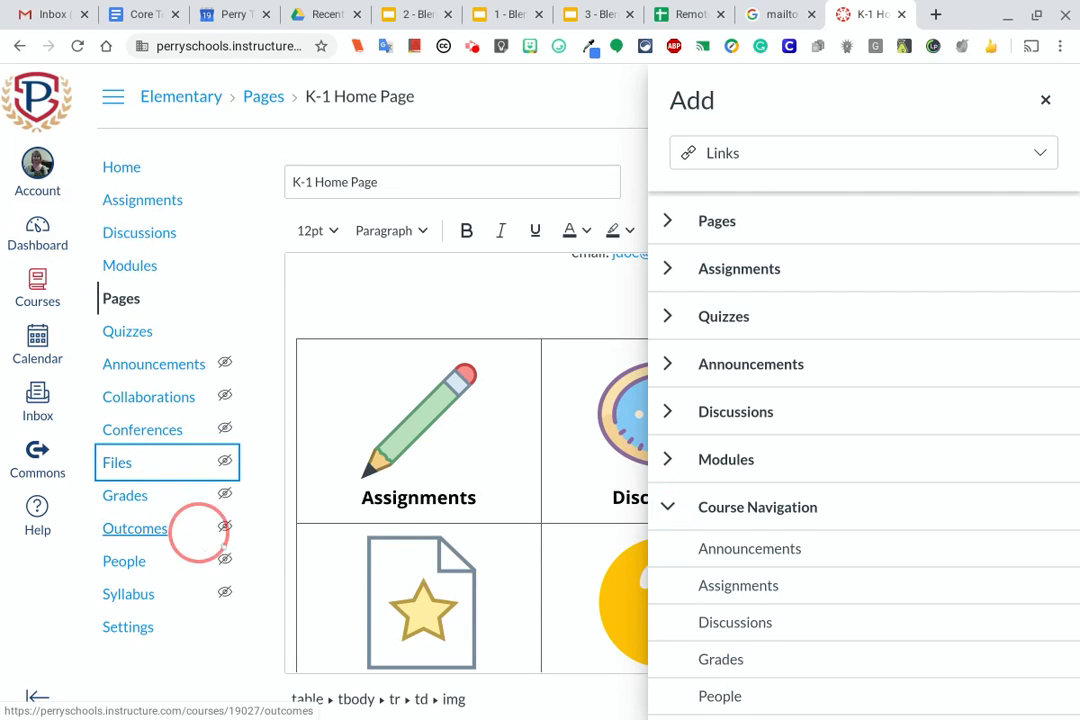
click(752, 586)
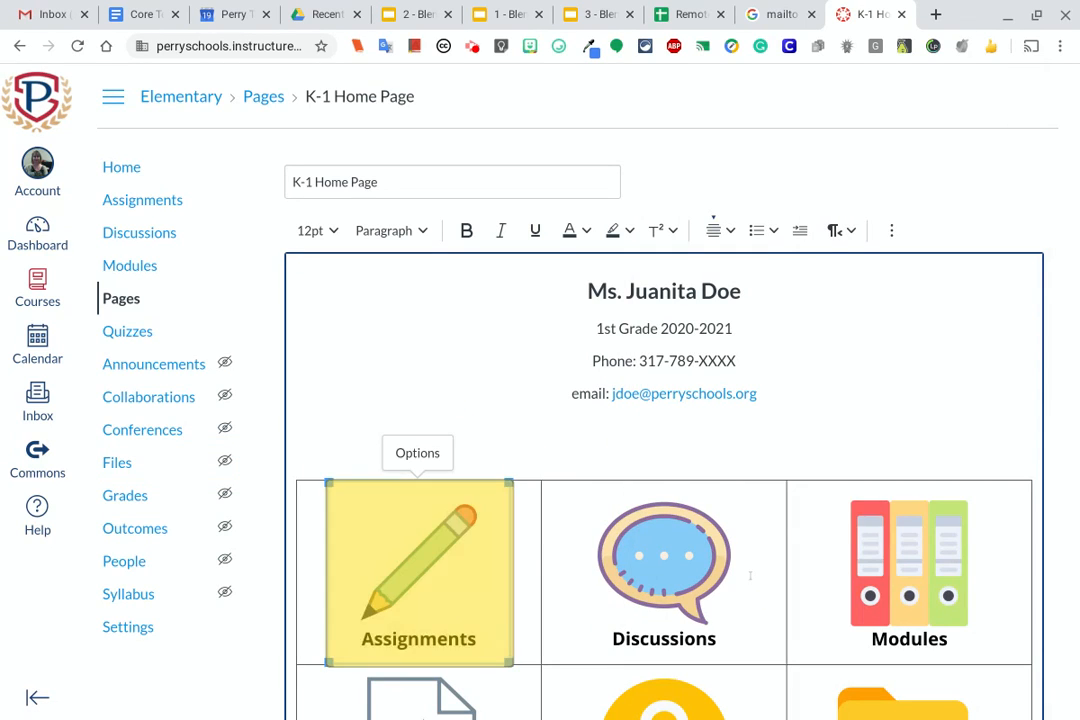
click(1042, 155)
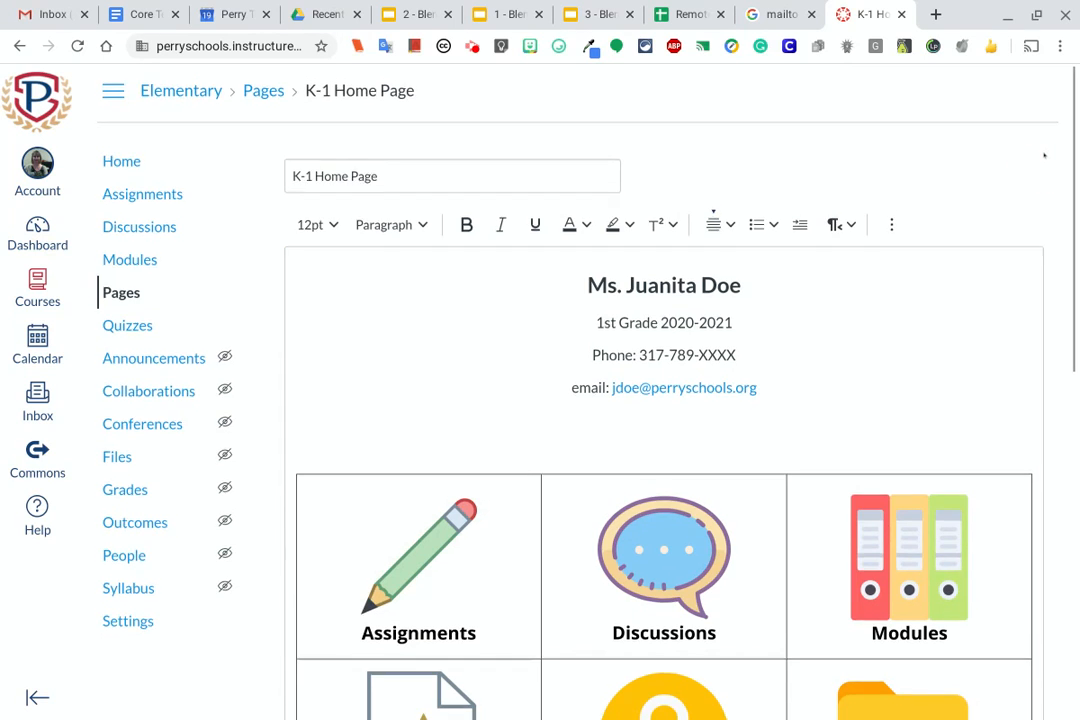
Link the Discussions icon in the table to the Discussions entry of the course navigation
scroll(1040, 152, down, 5)
scroll(1035, 150, up, 5)
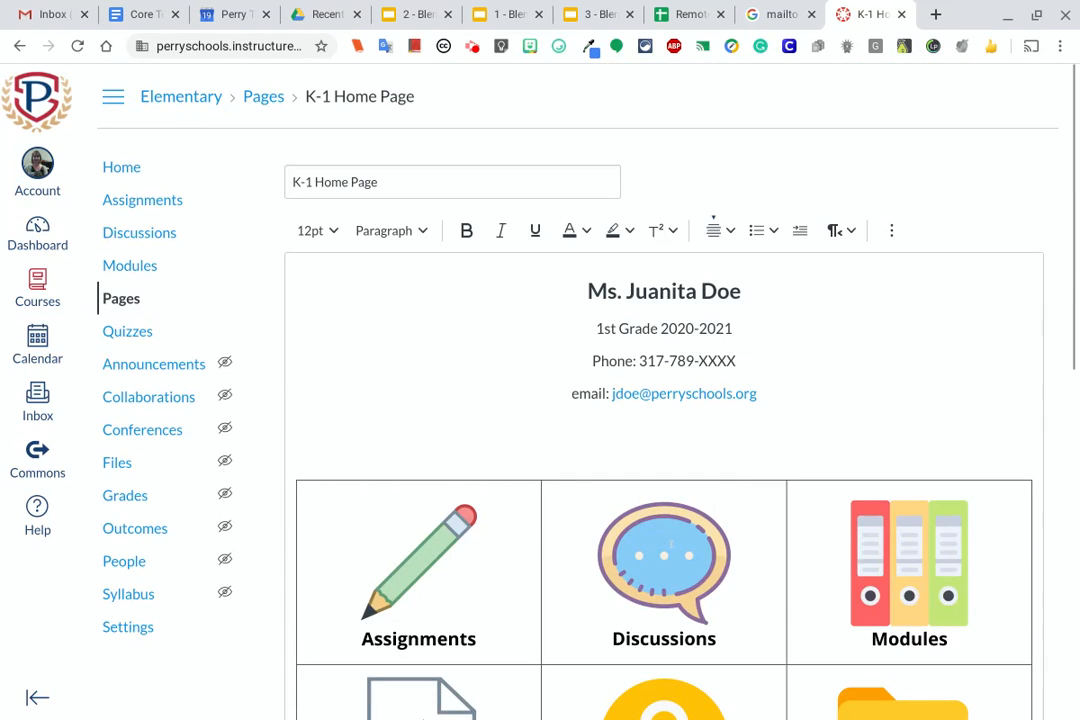
click(668, 546)
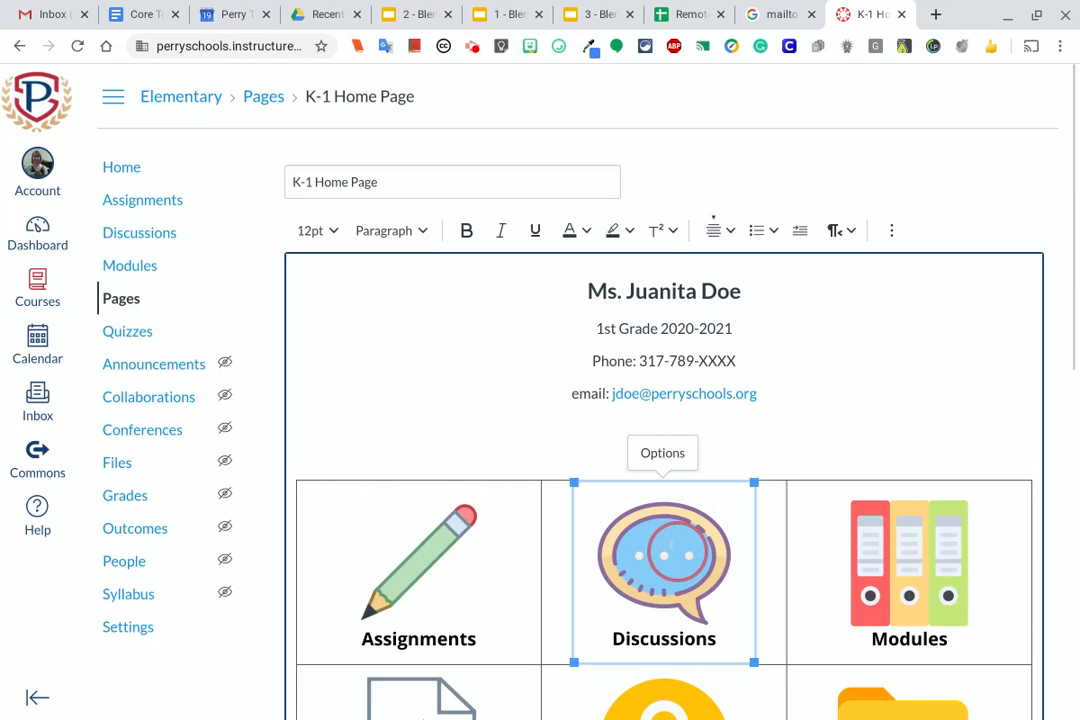
click(891, 230)
click(577, 264)
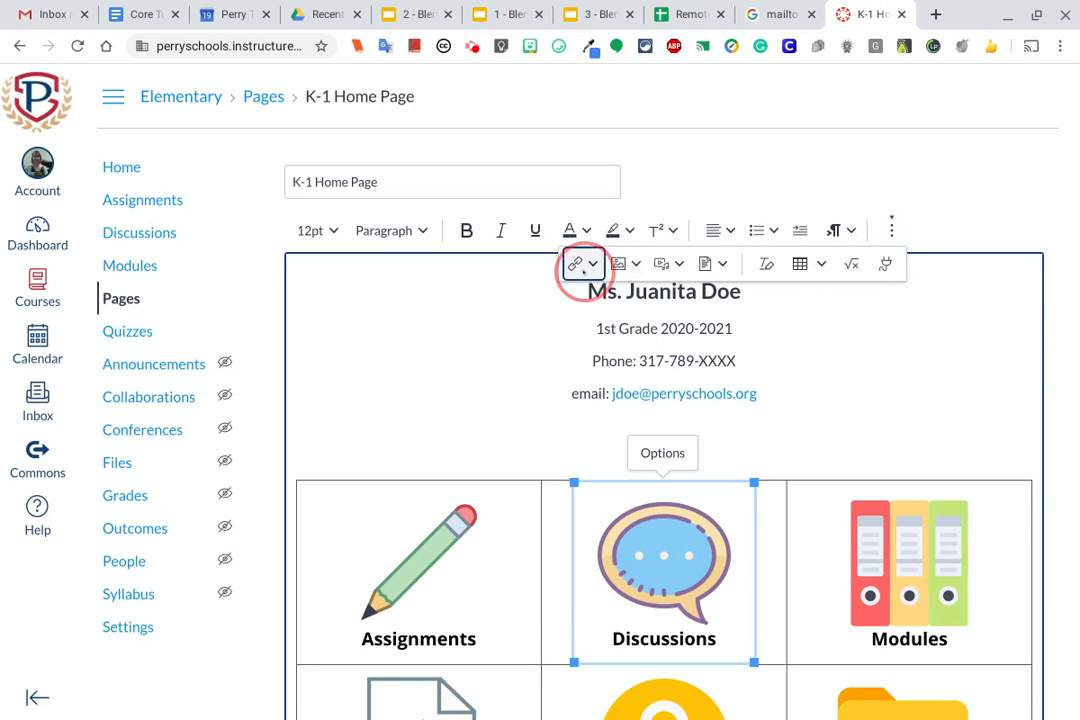
click(580, 326)
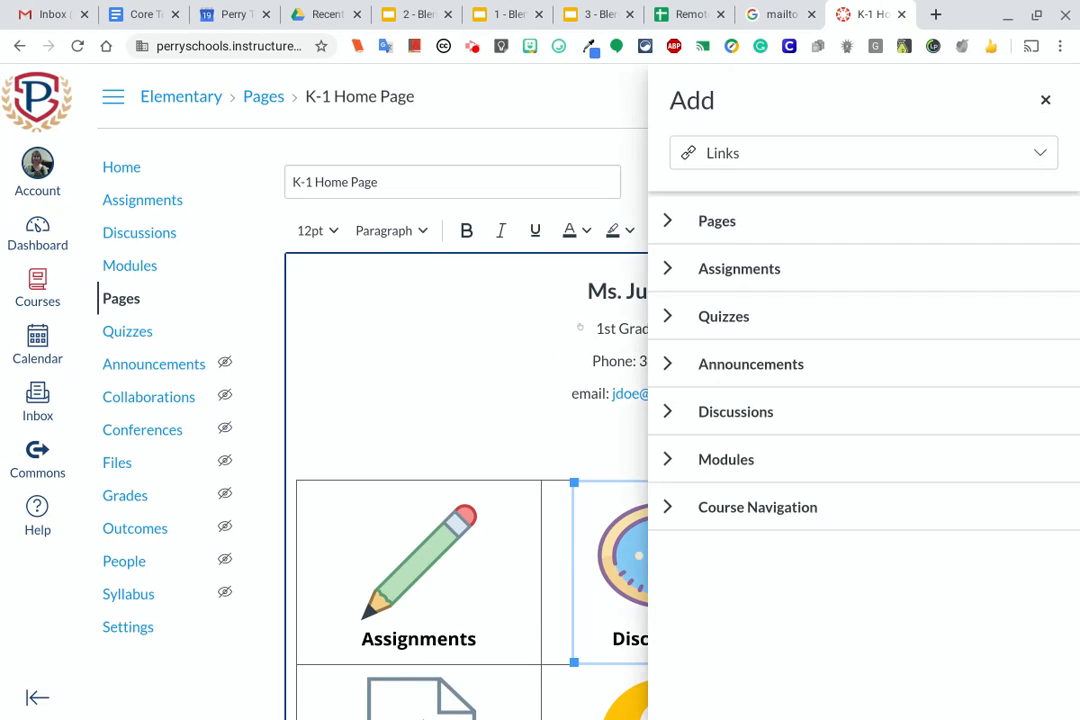
click(668, 507)
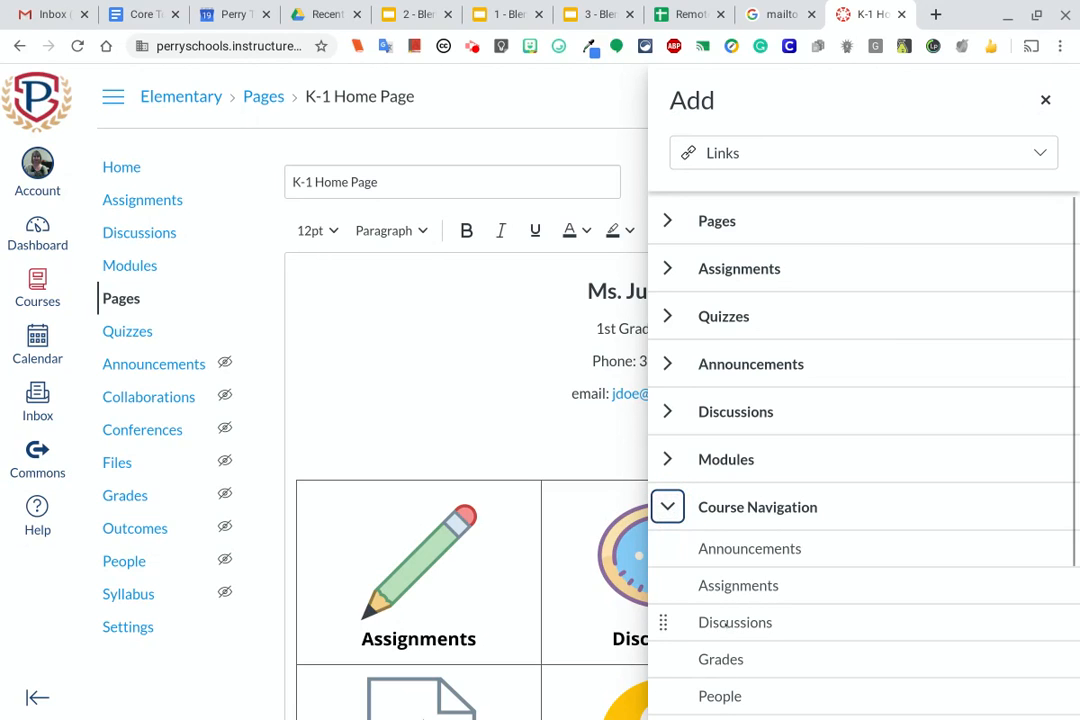
click(730, 624)
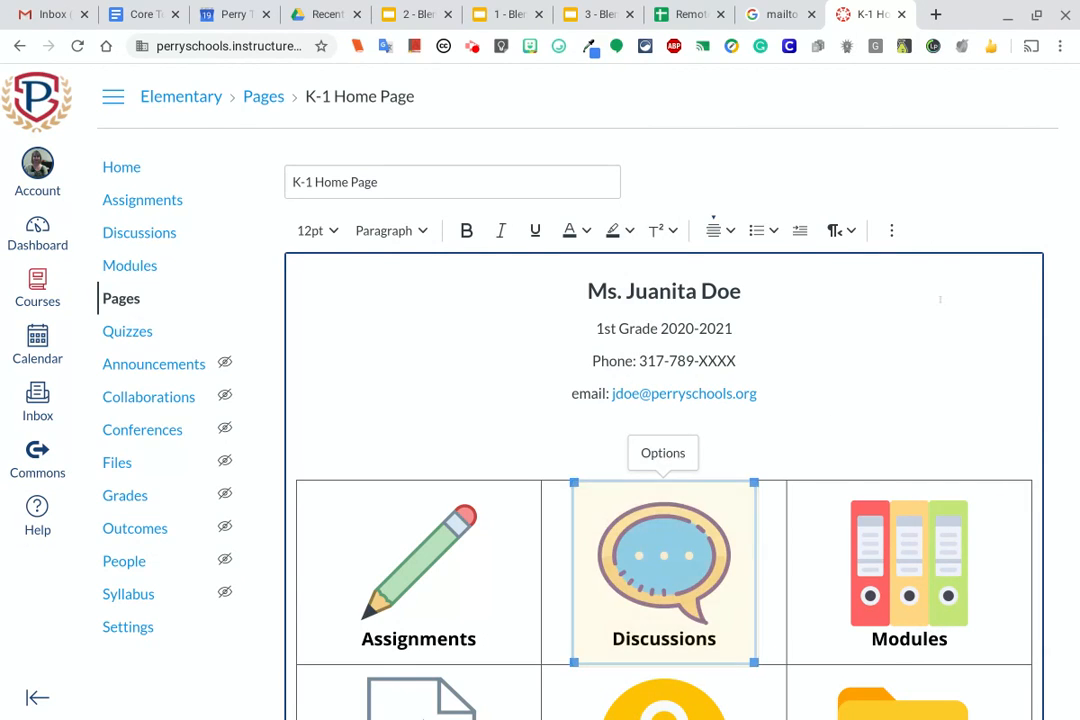
Link the Modules icon in the table to the Modules entry of the course navigation
scroll(940, 298, down, 2)
click(909, 475)
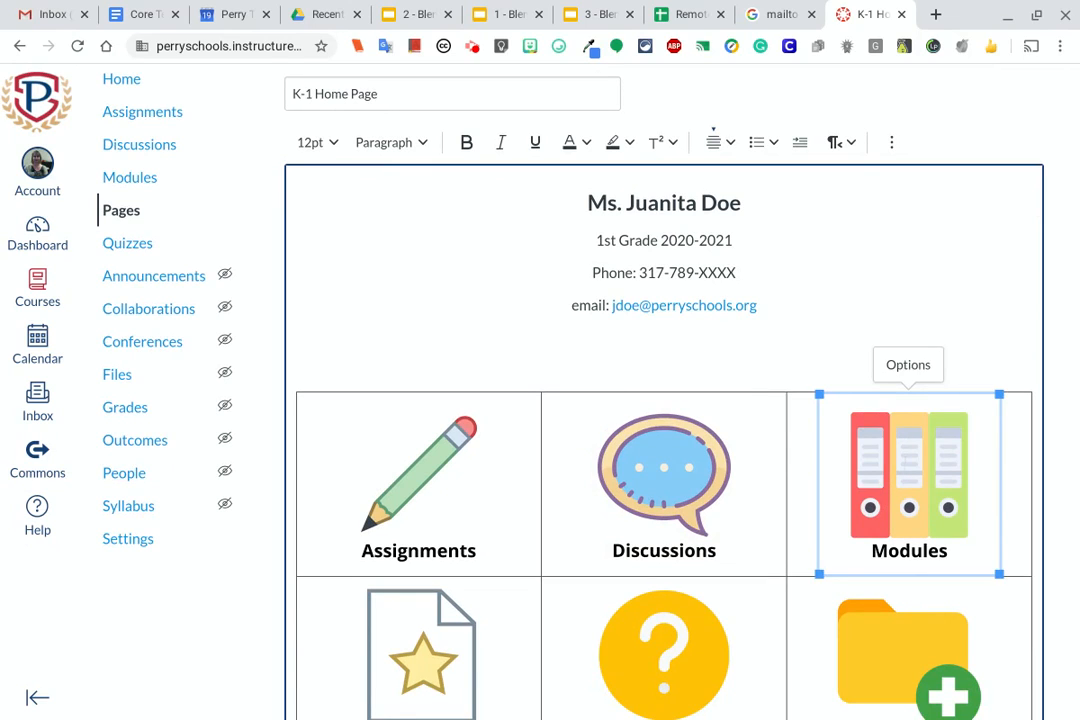
click(892, 142)
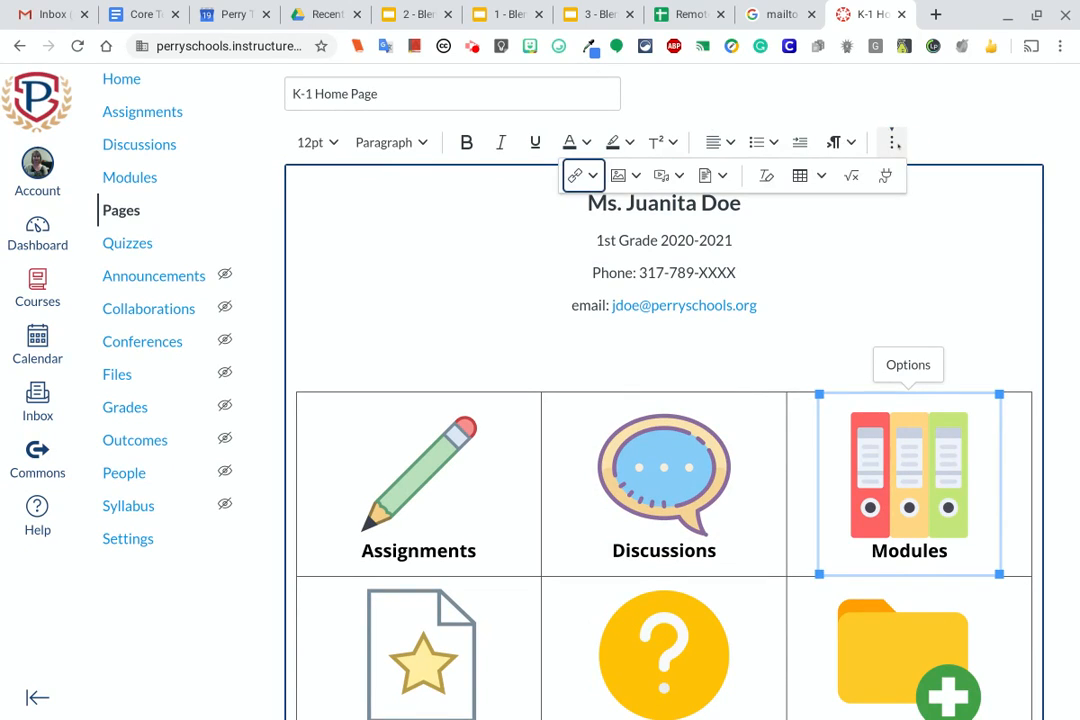
click(588, 176)
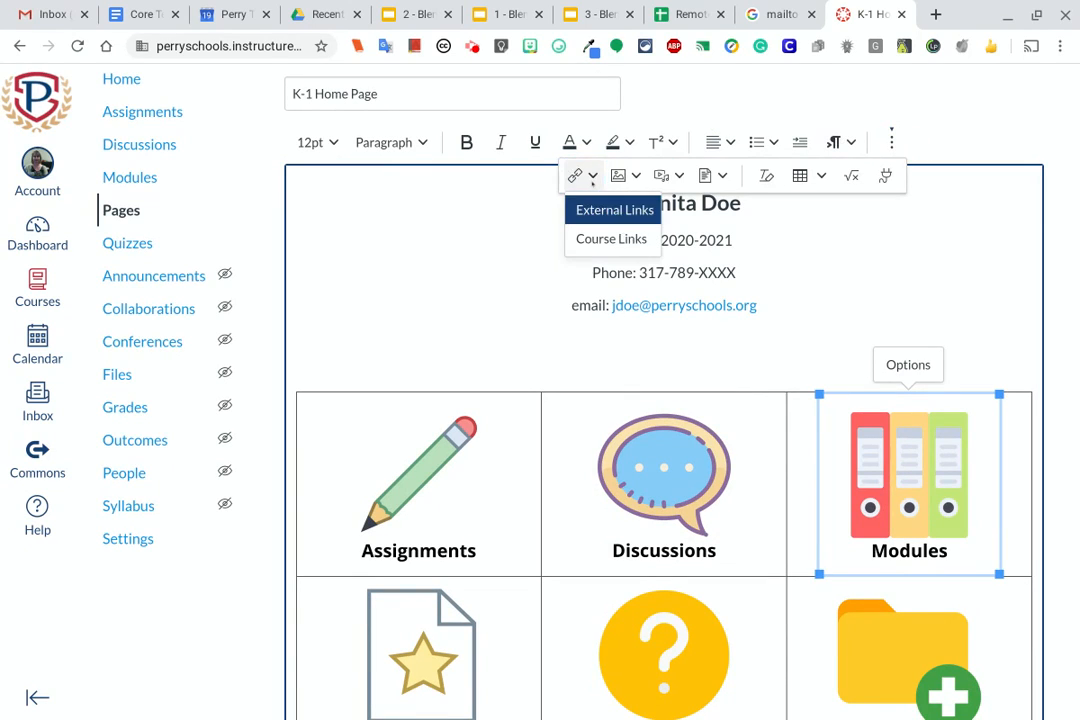
click(585, 240)
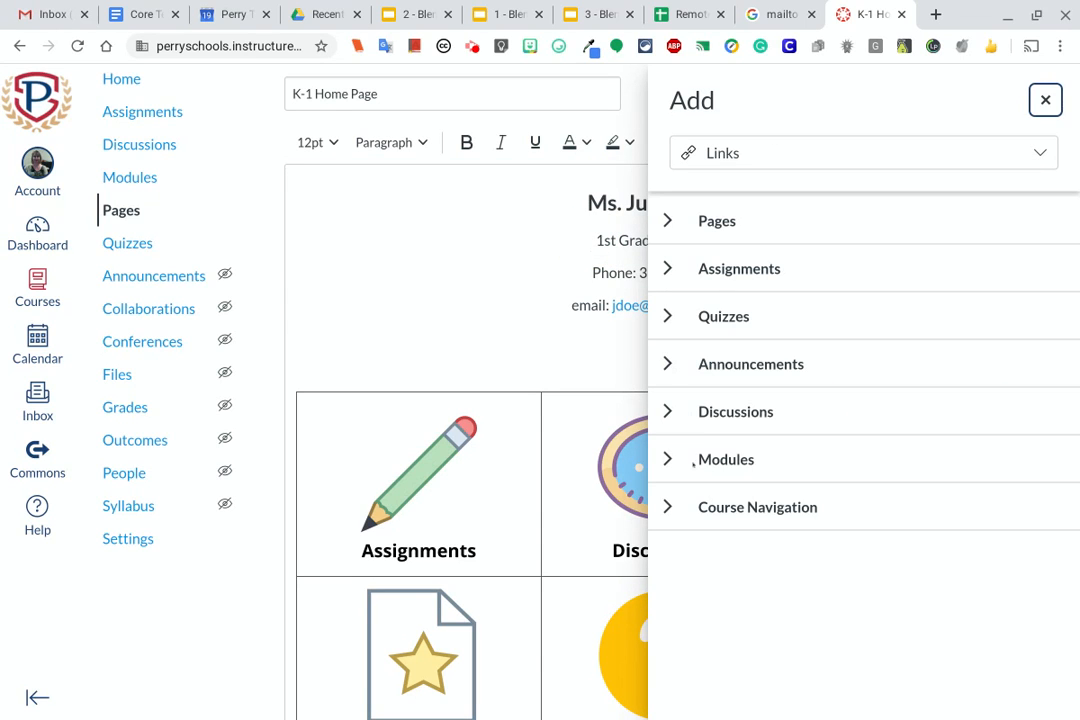
click(667, 507)
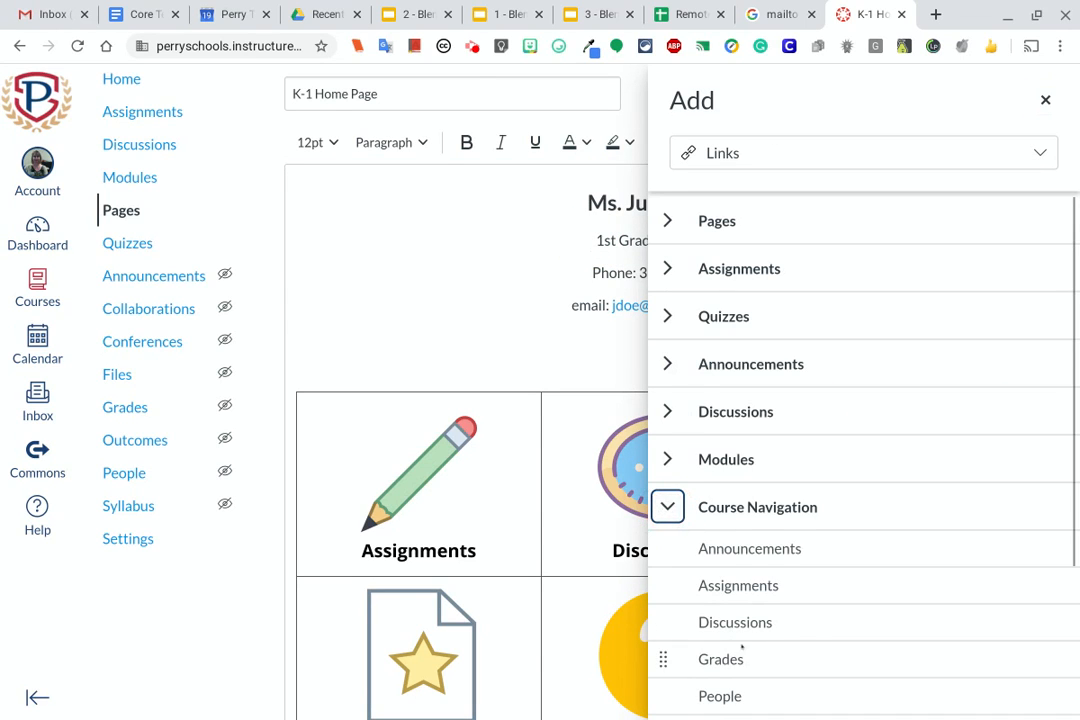
scroll(741, 647, down, 4)
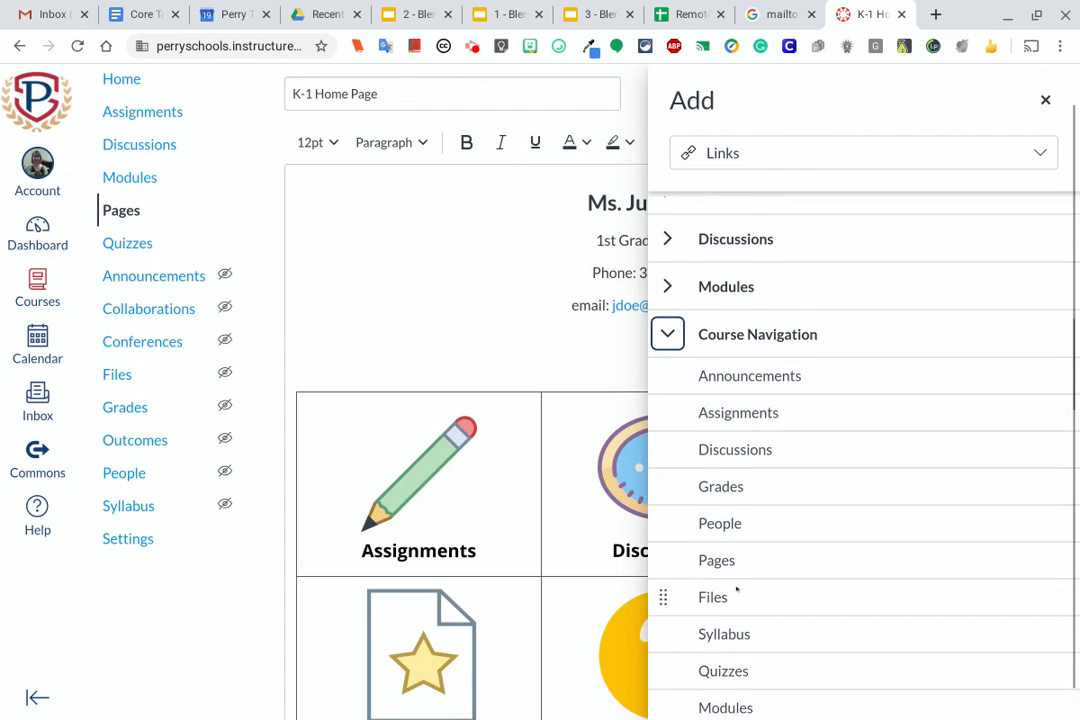
scroll(737, 590, down, 1)
click(737, 667)
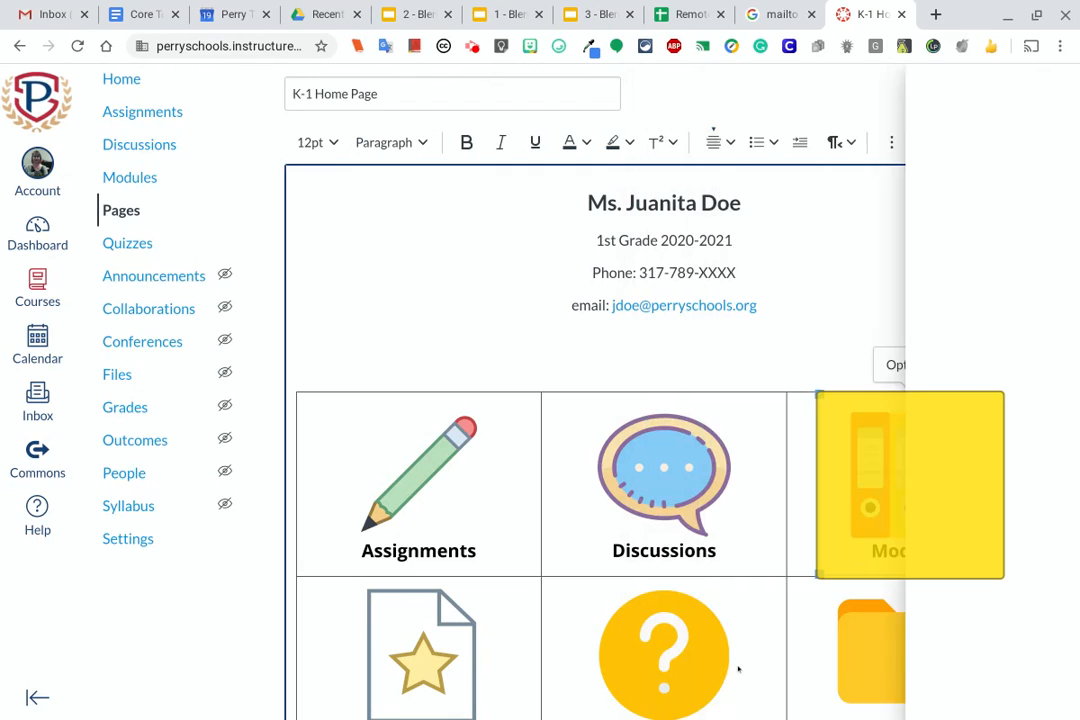
Delete the Files icon from the second row of the table
scroll(467, 570, down, 2)
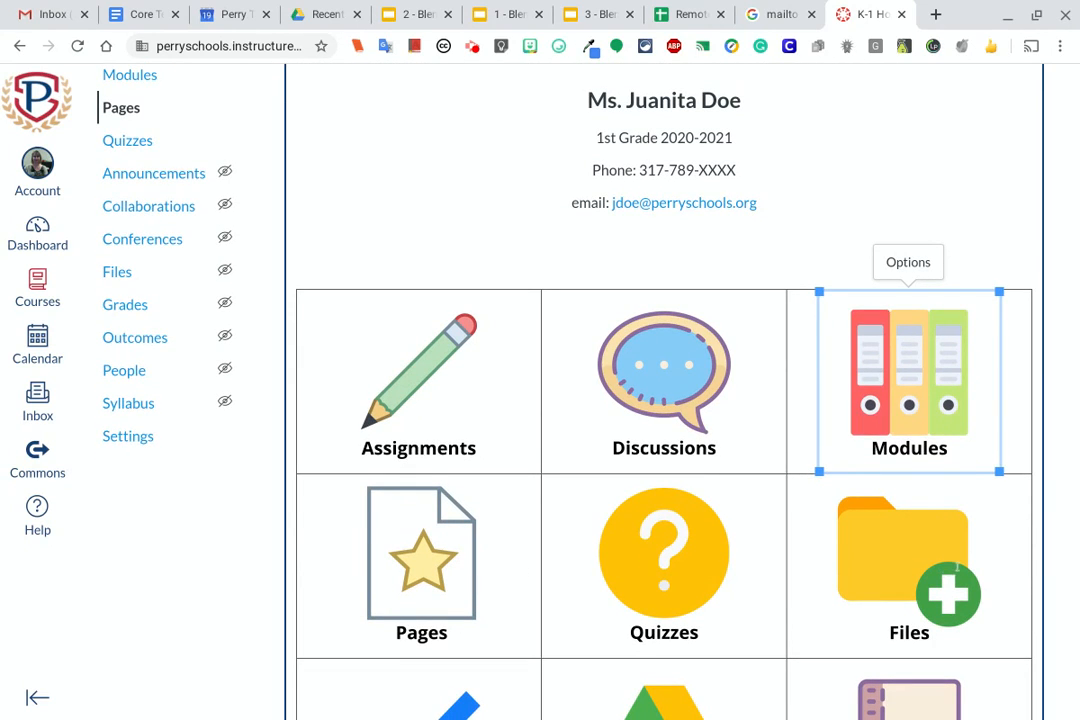
click(917, 519)
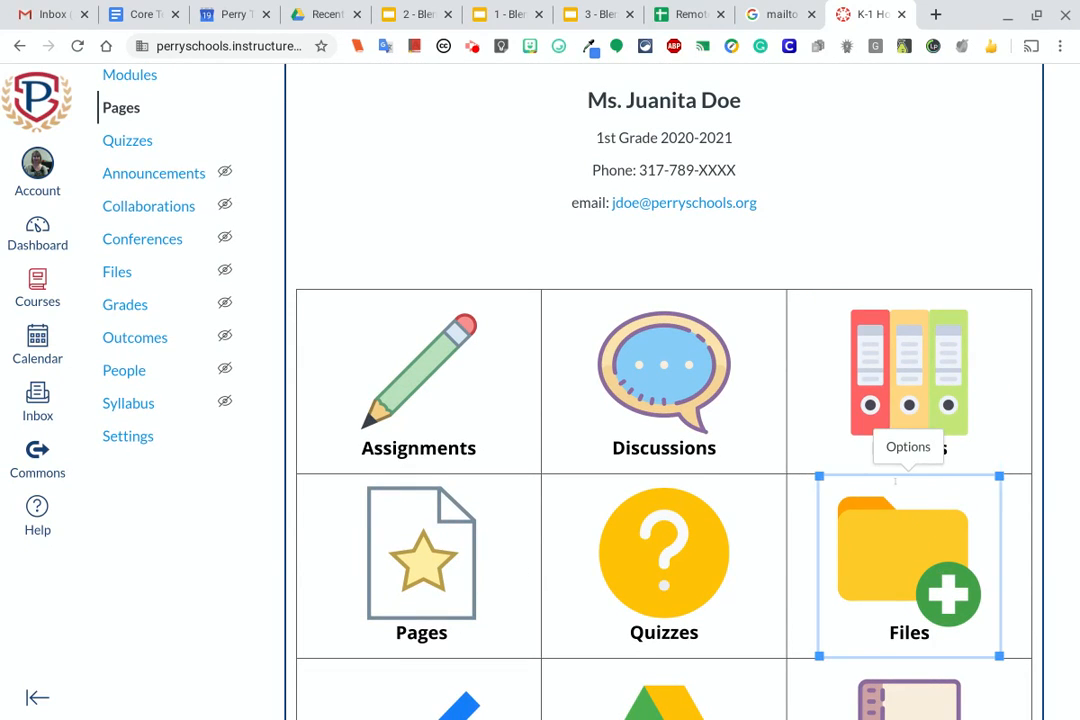
key(Delete)
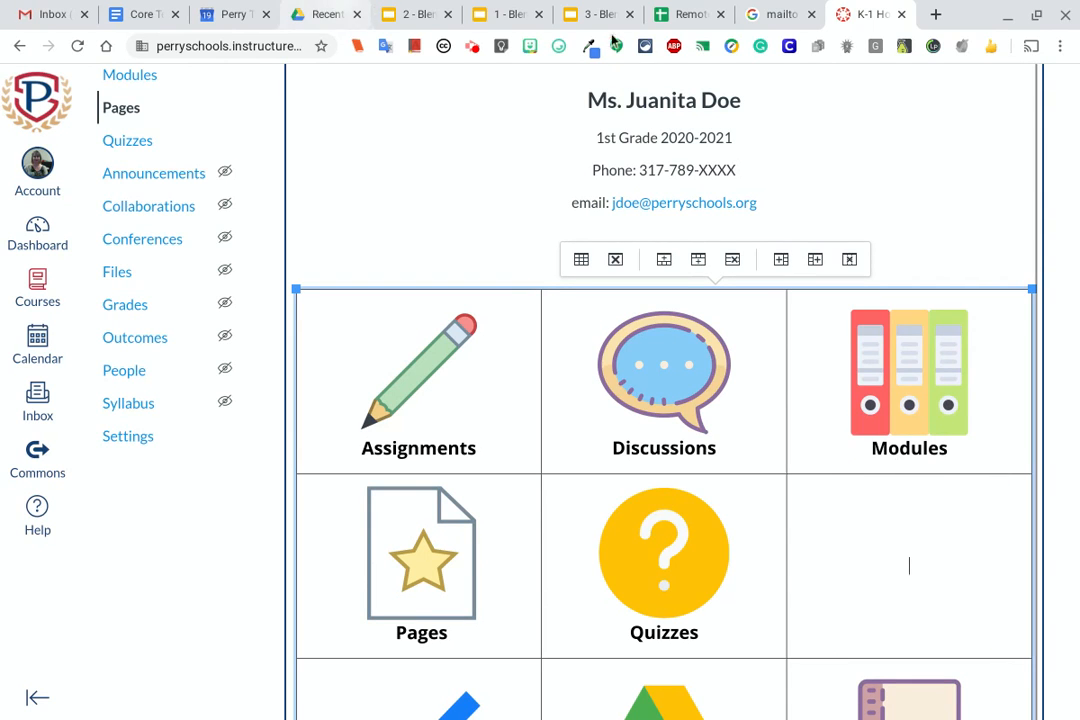
Move the Grades icon into the empty cell beside Quizzes
scroll(1038, 170, down, 1)
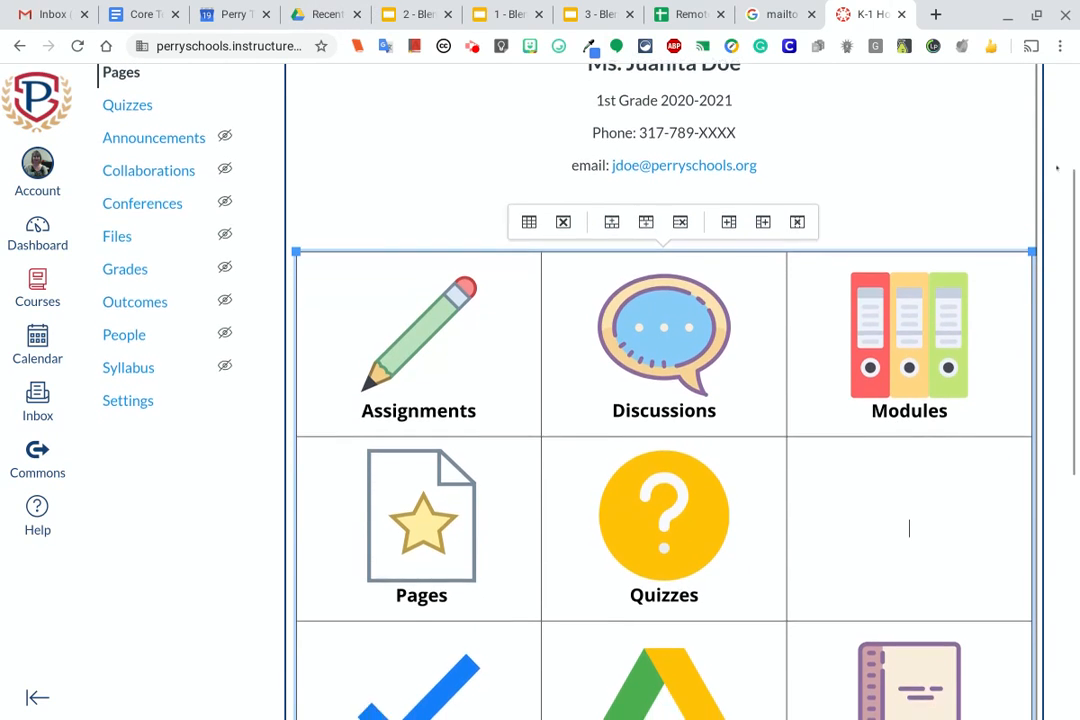
scroll(909, 403, down, 2)
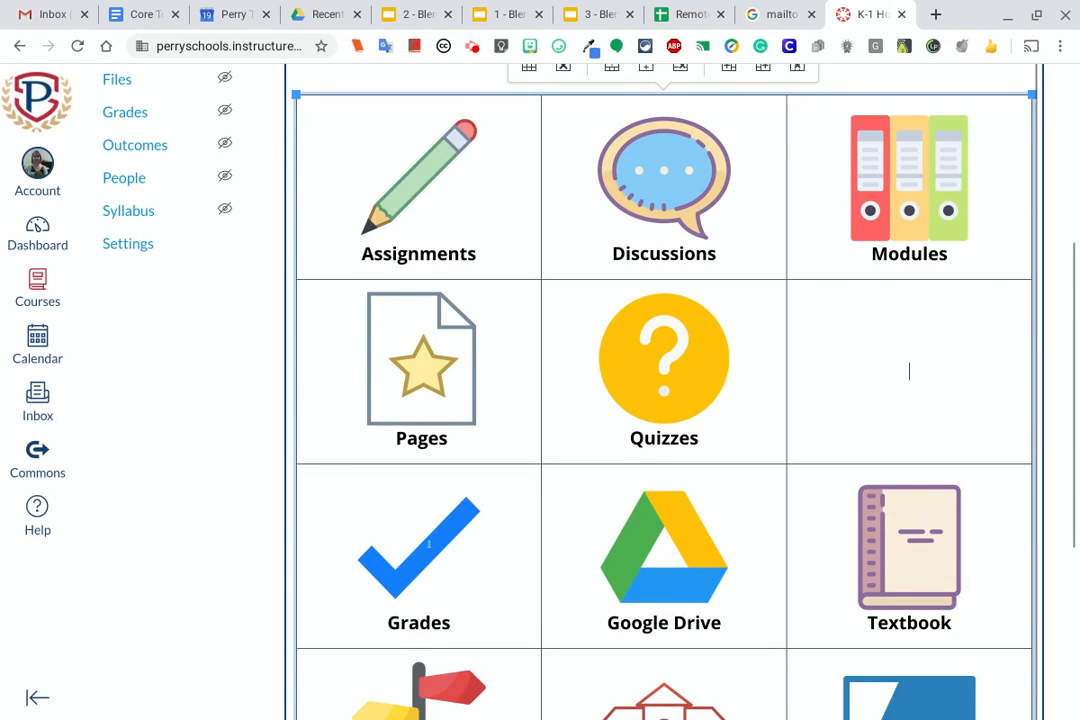
drag(429, 552, 868, 364)
scroll(645, 466, down, 2)
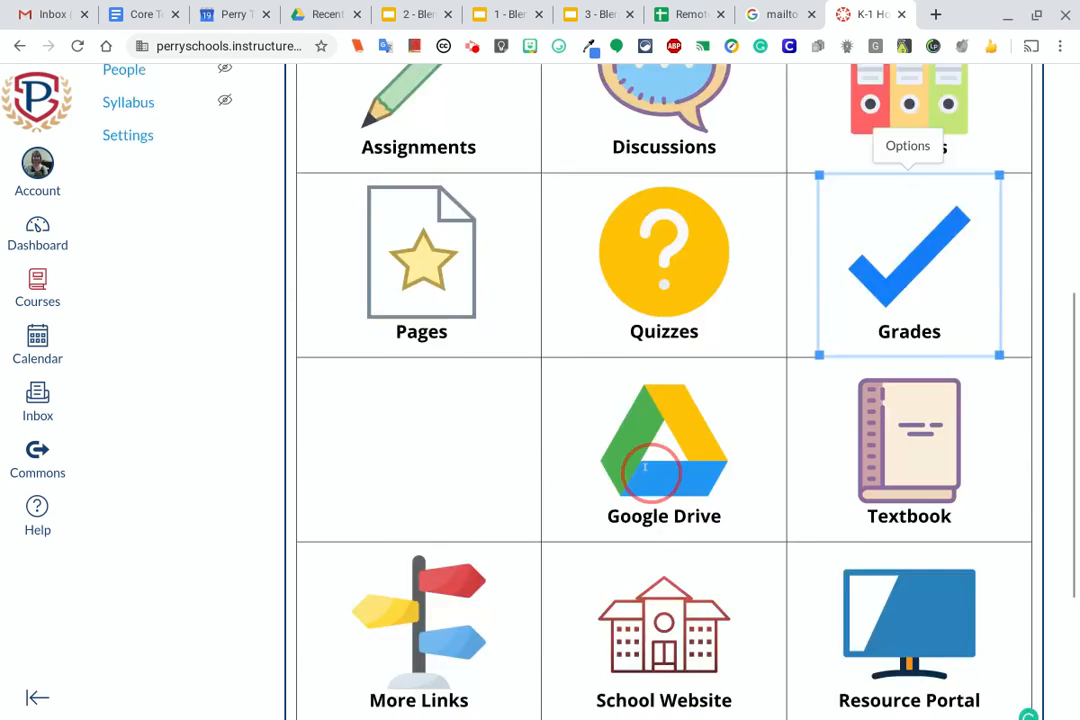
Move the More Links icon into the empty cell beside Google Drive, and the School Website icon into the first cell of the last row
scroll(650, 470, down, 4)
scroll(640, 470, up, 1)
drag(434, 446, 440, 292)
drag(665, 440, 428, 430)
scroll(692, 607, up, 3)
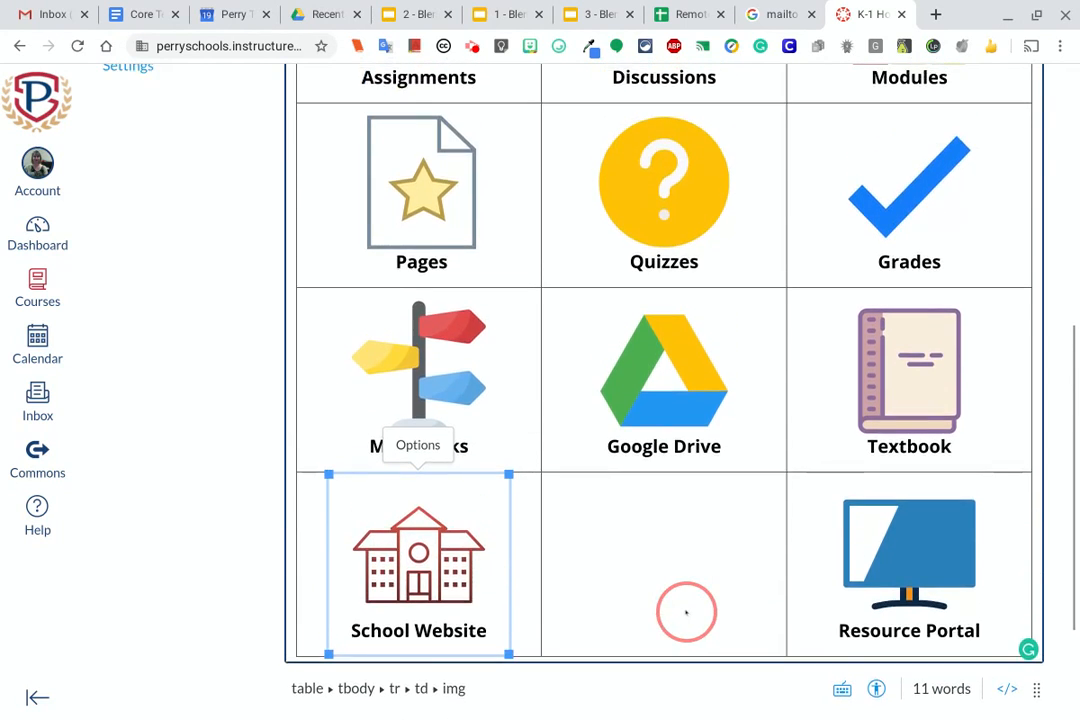
click(686, 612)
Link the School Website icon in the last table row to the external address perryschools.org and save the page
scroll(686, 612, down, 3)
click(412, 368)
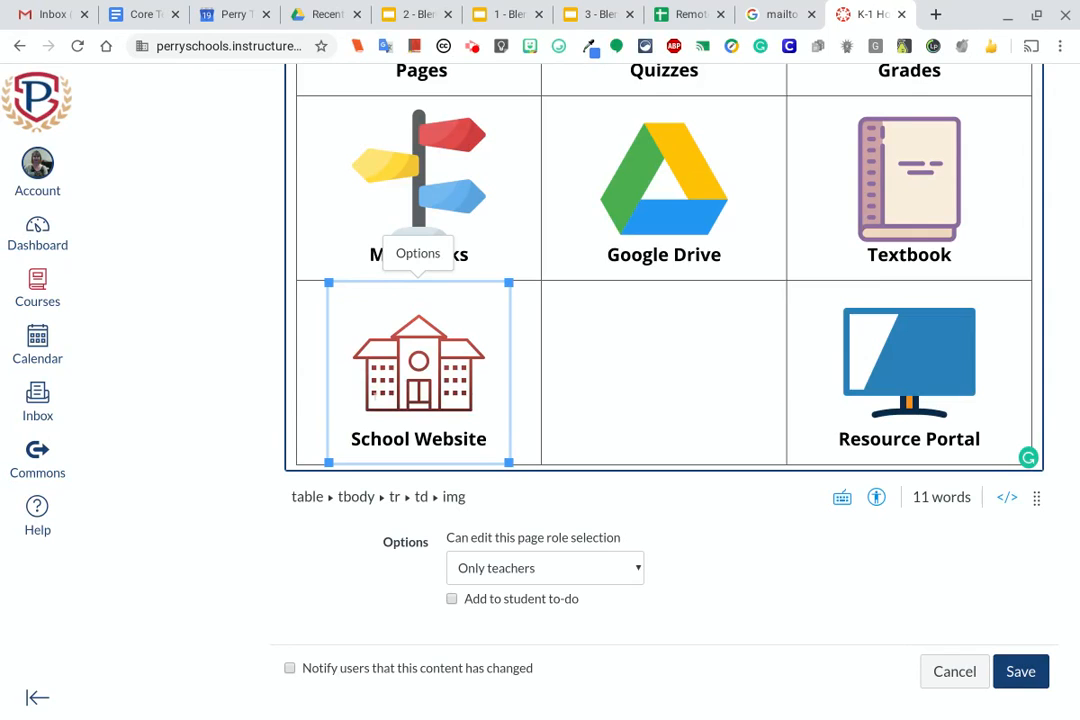
scroll(745, 567, up, 8)
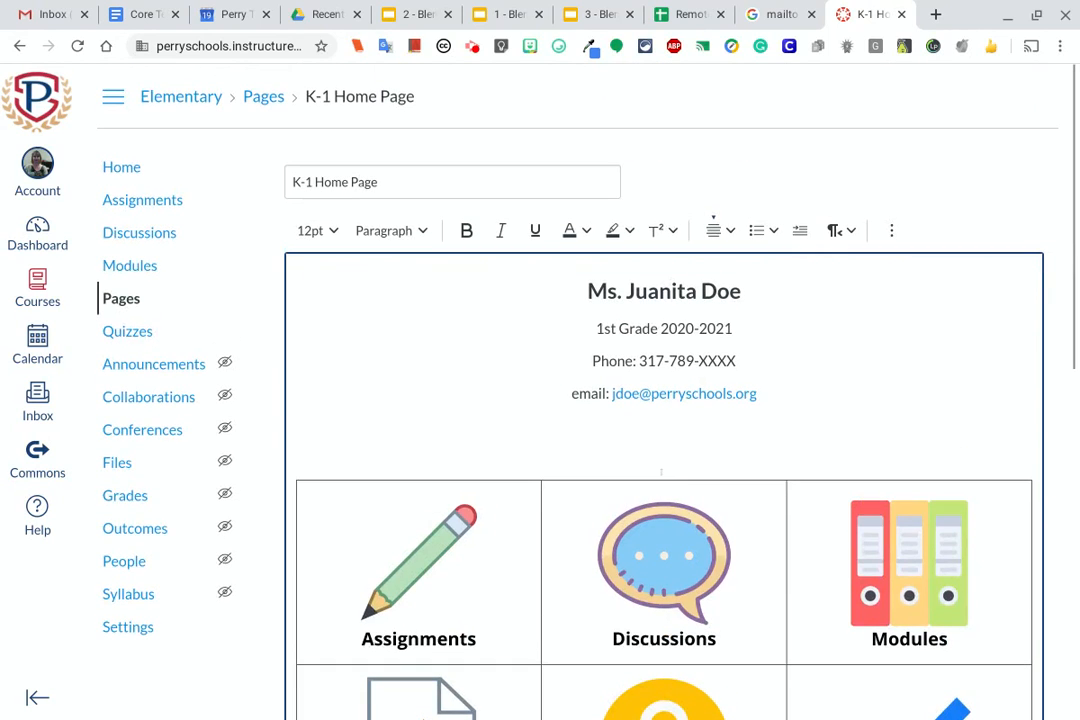
click(891, 230)
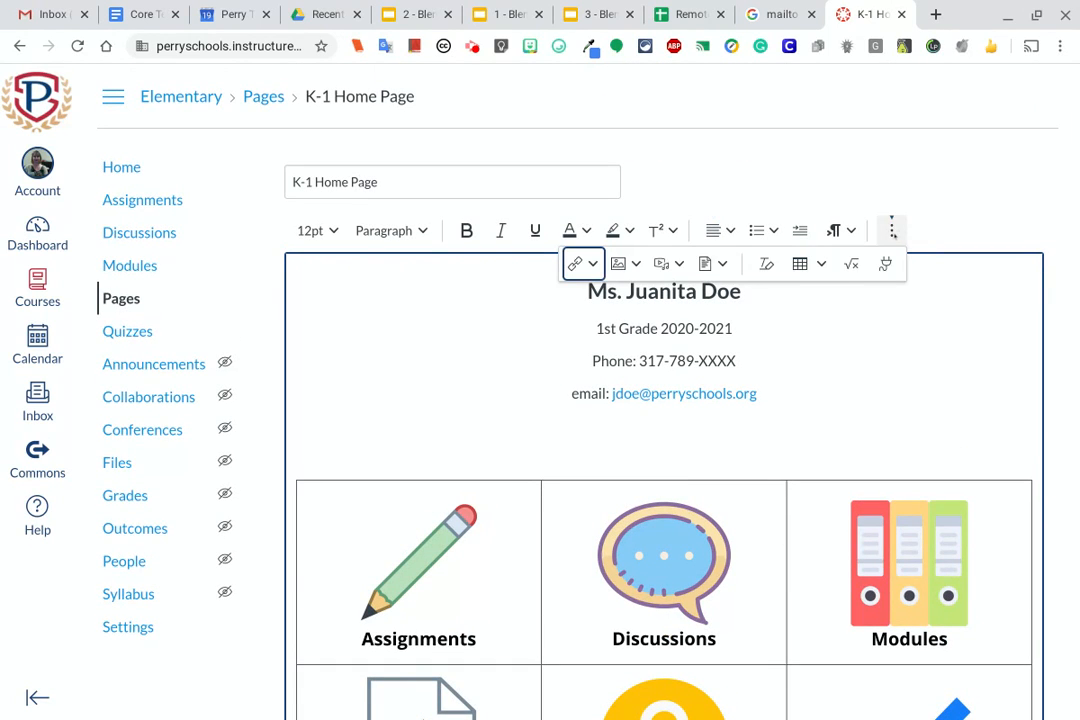
click(585, 263)
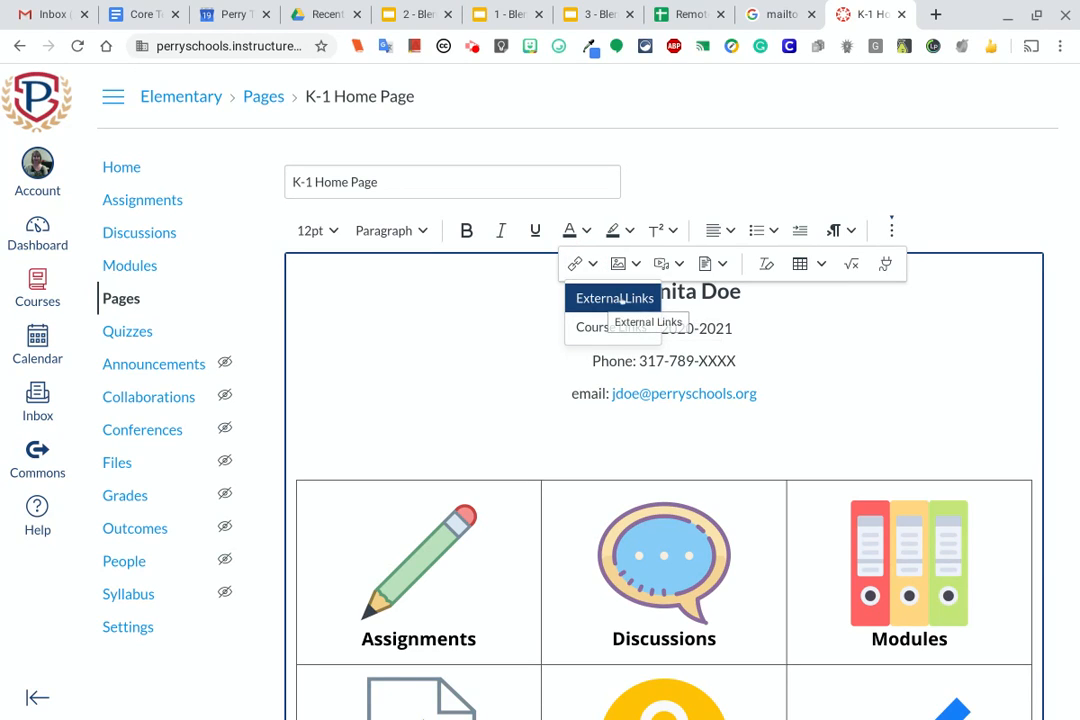
click(588, 299)
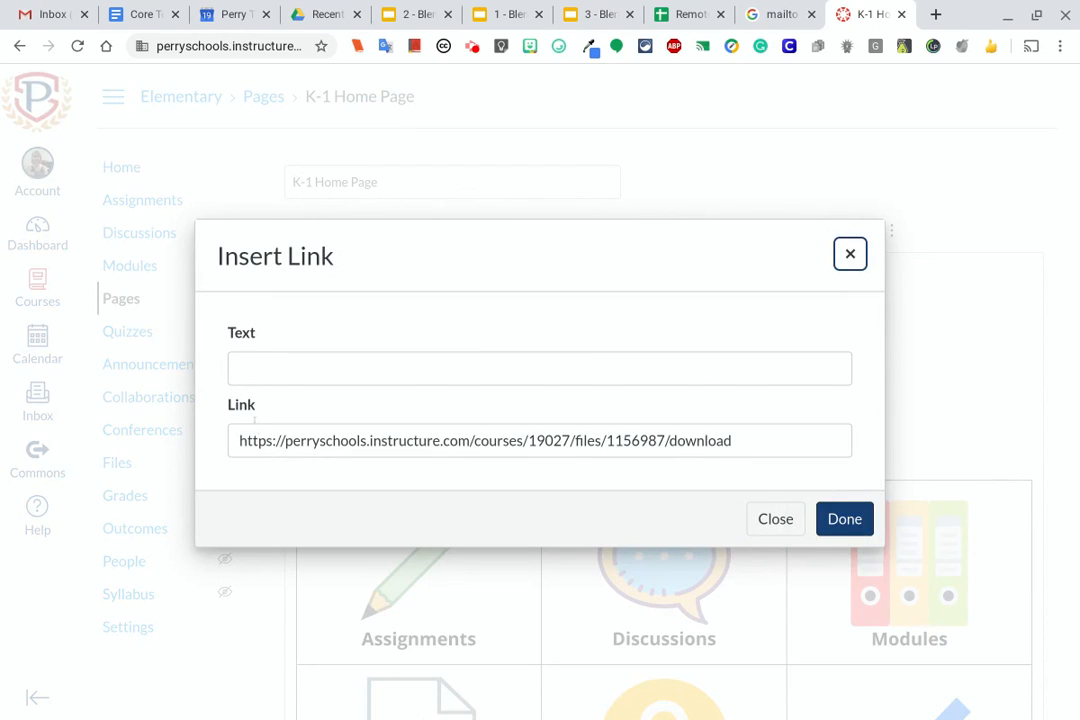
click(726, 441)
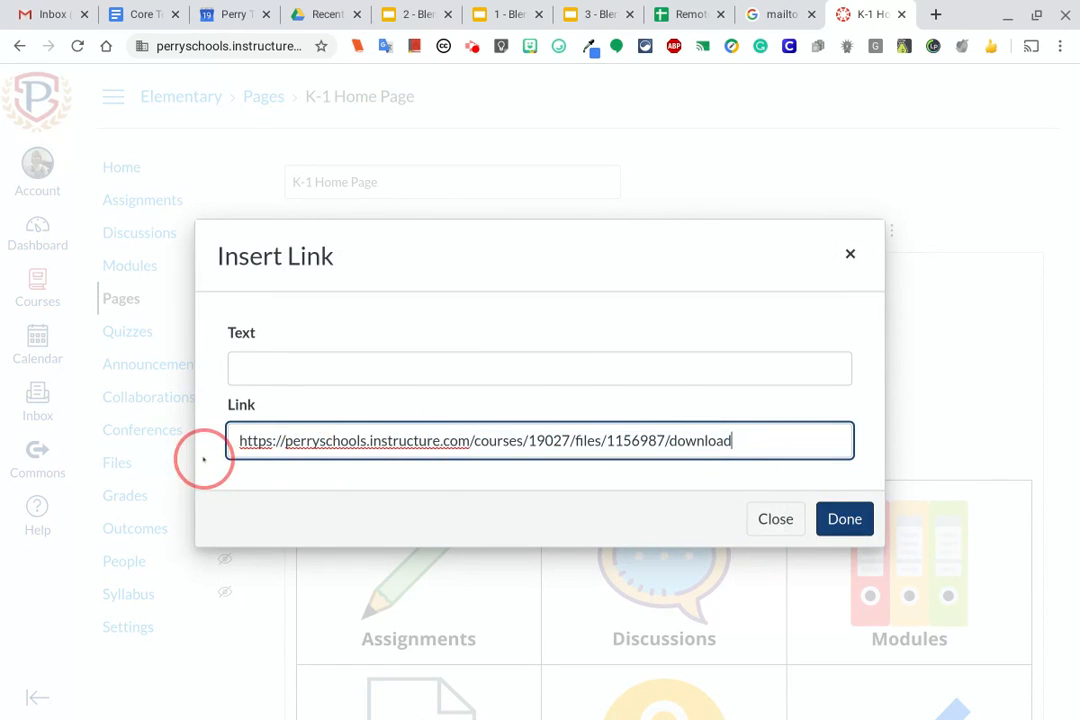
triple_click(245, 441)
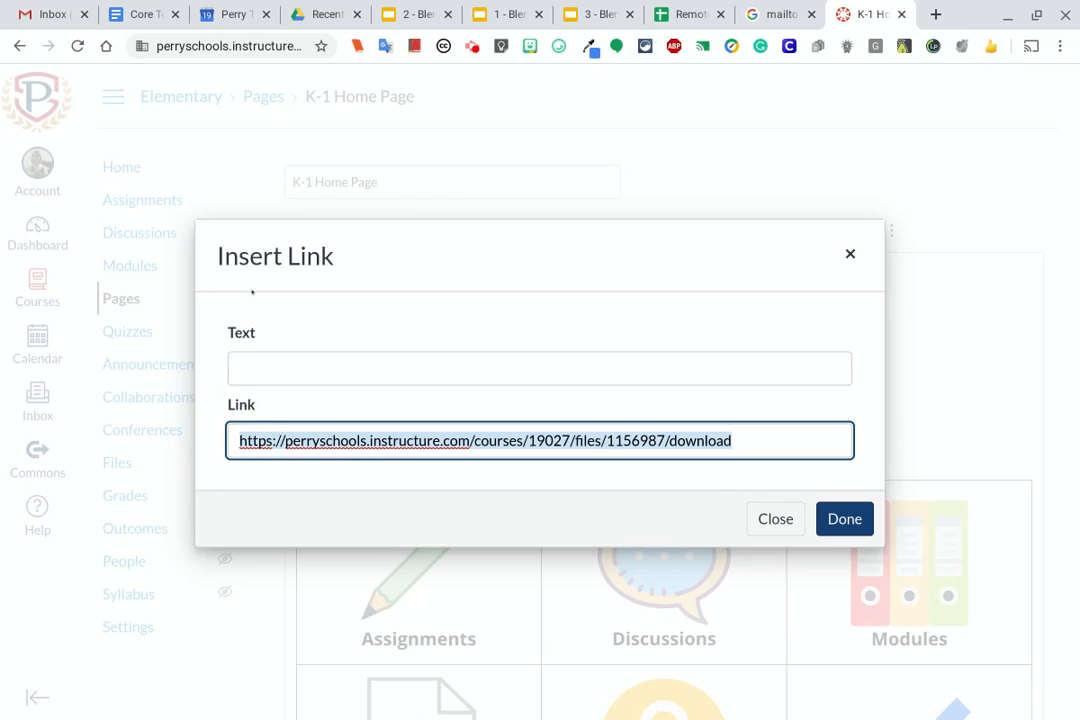
key(BackSpace)
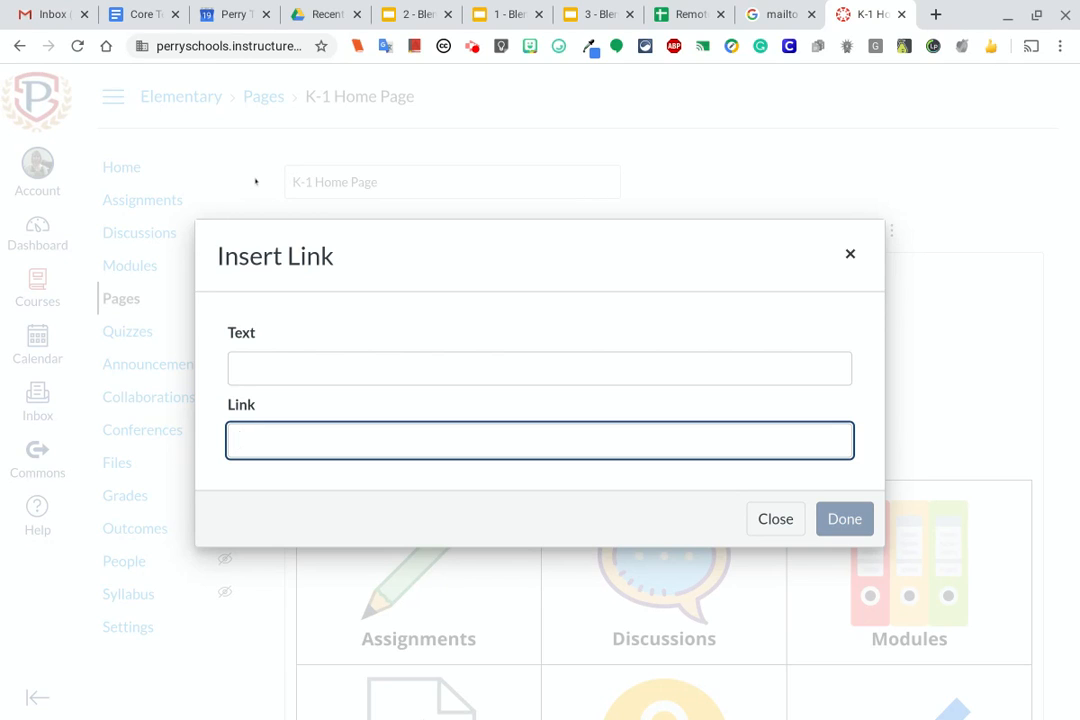
text(perryschools.org)
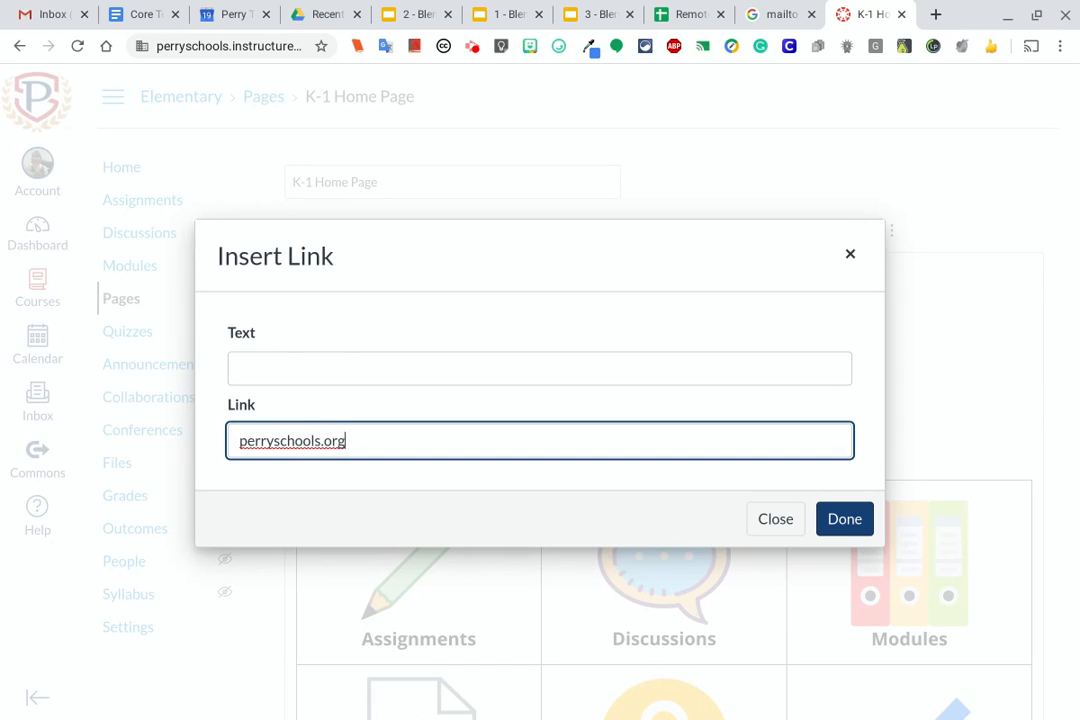
click(863, 519)
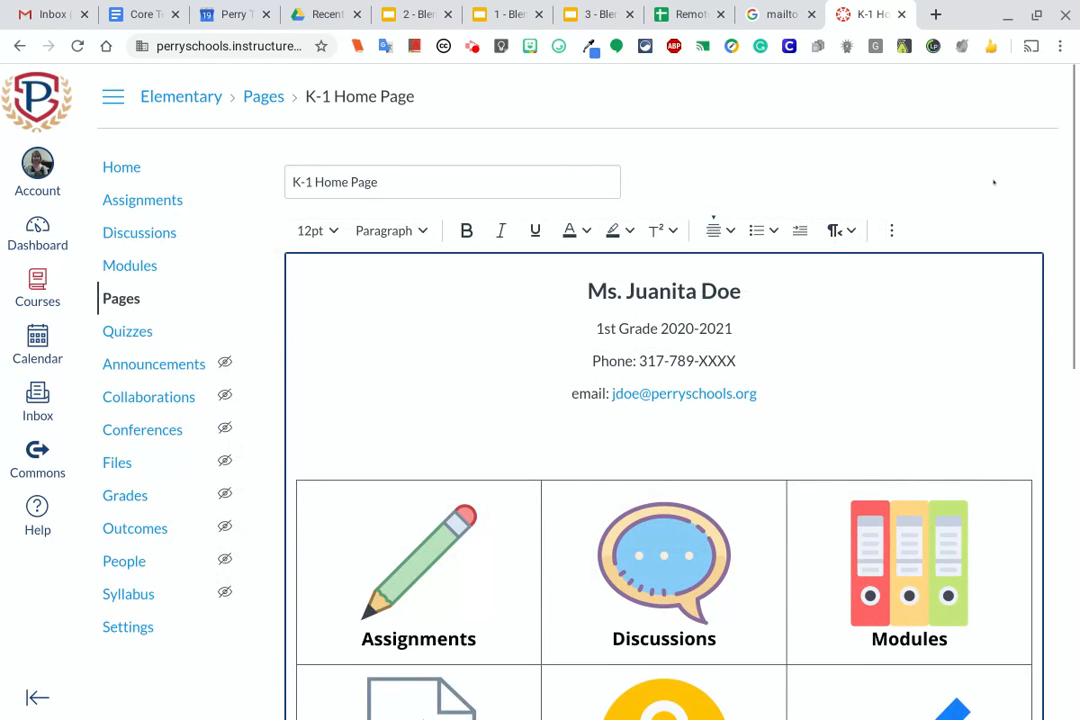
scroll(993, 182, down, 8)
click(1014, 673)
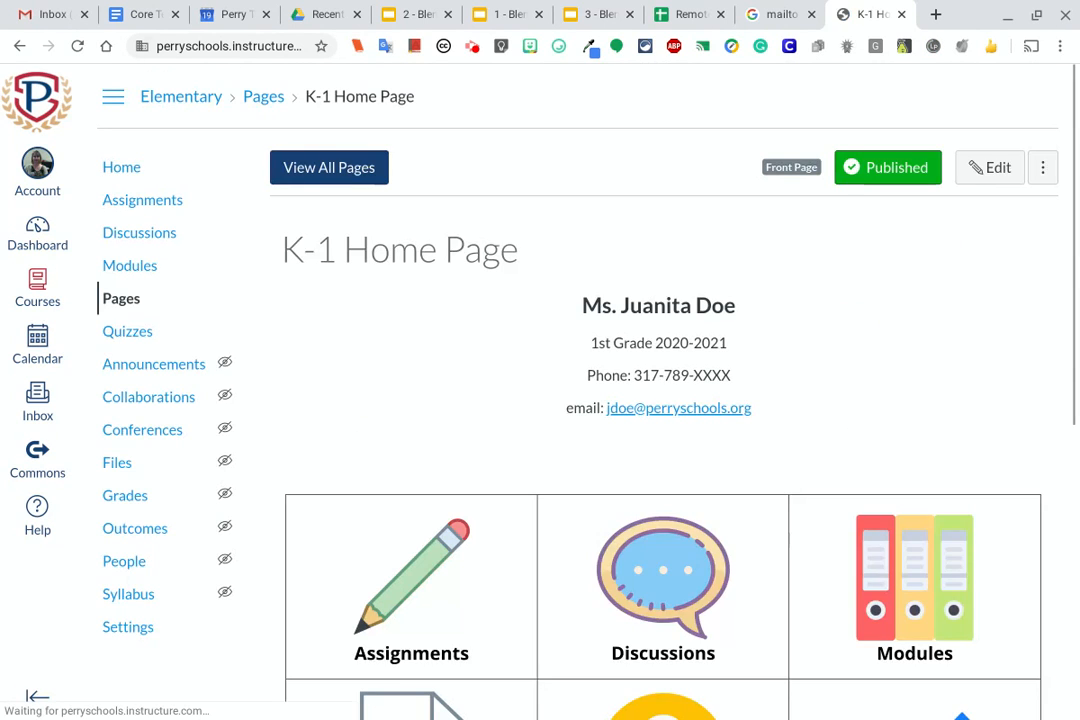
Test the Assignments icon on the saved page, then return to the course home page
scroll(385, 196, down, 6)
scroll(385, 196, up, 3)
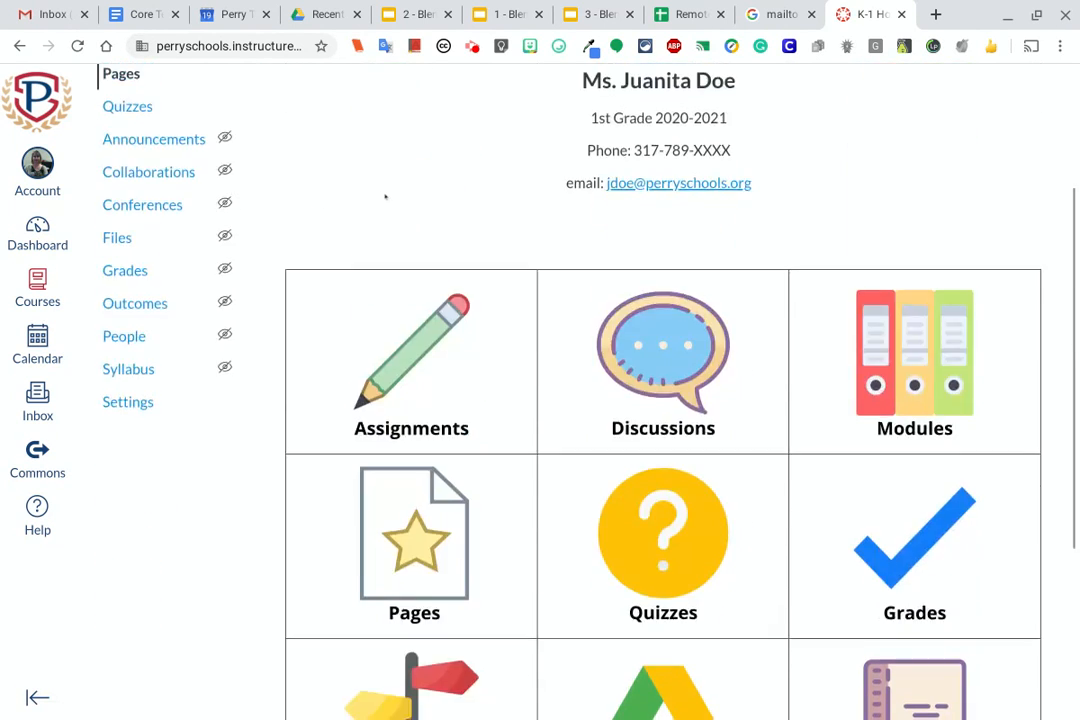
click(402, 383)
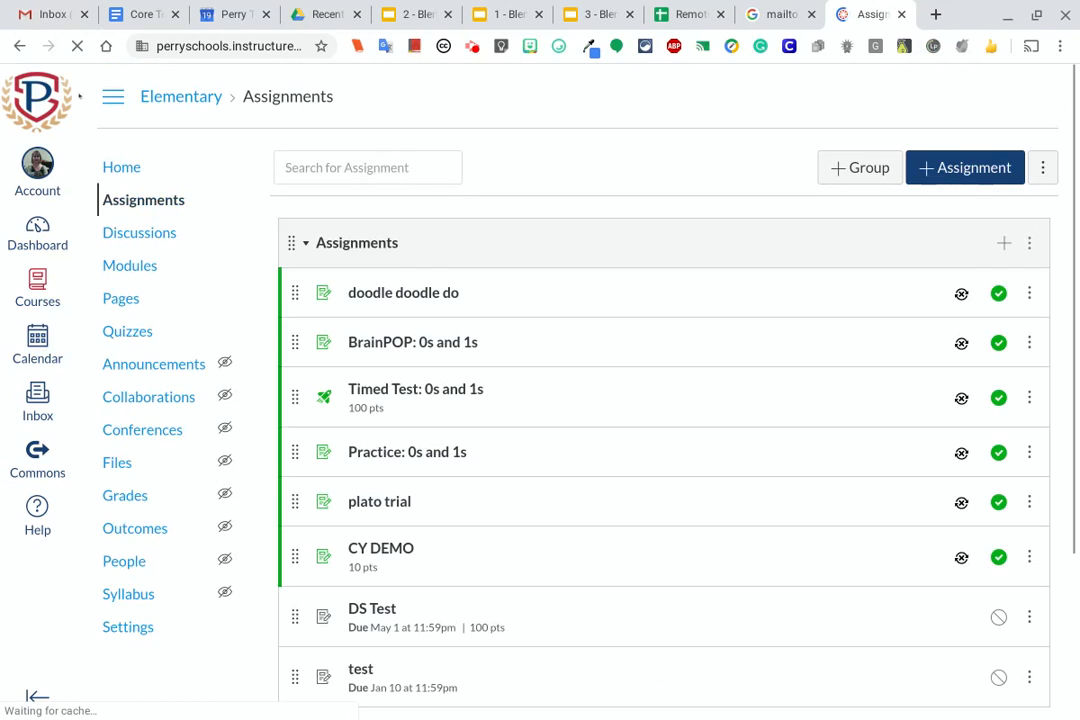
click(119, 168)
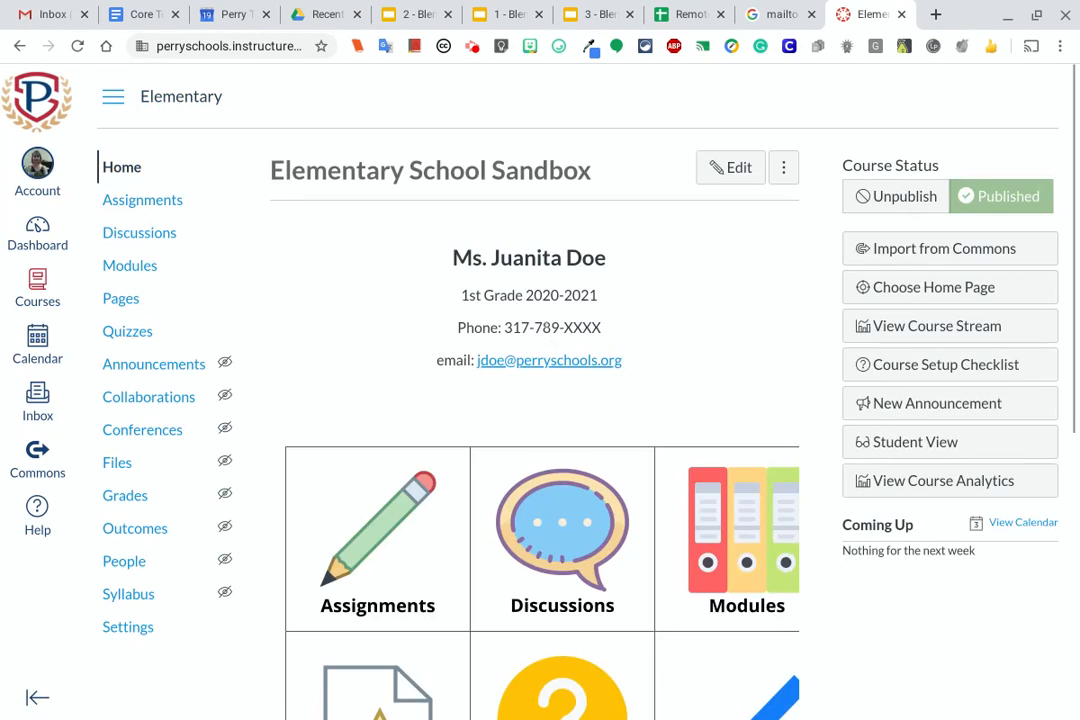
Test the School Website icon on the course home page and switch back to the Canvas course
scroll(517, 531, down, 5)
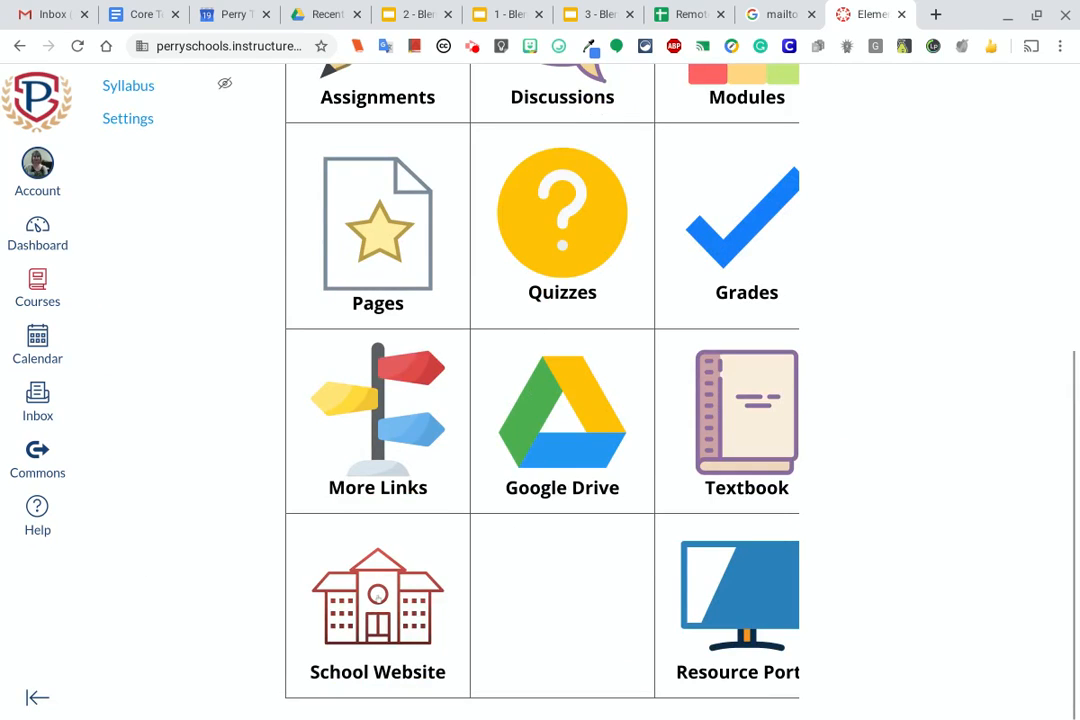
click(401, 618)
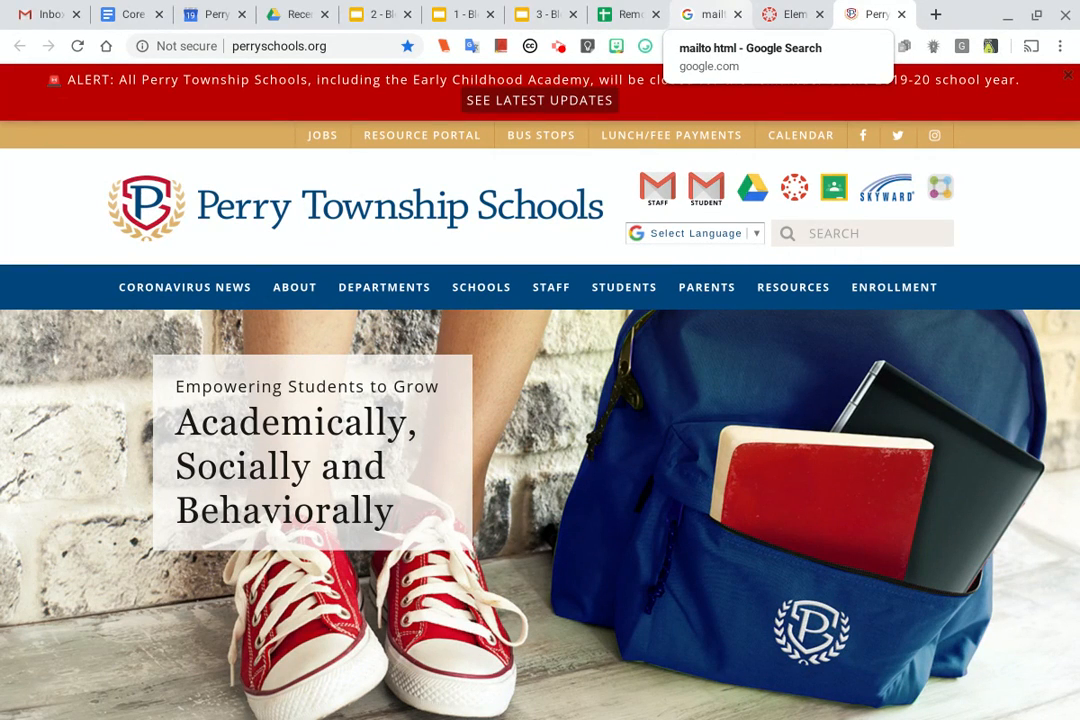
click(779, 20)
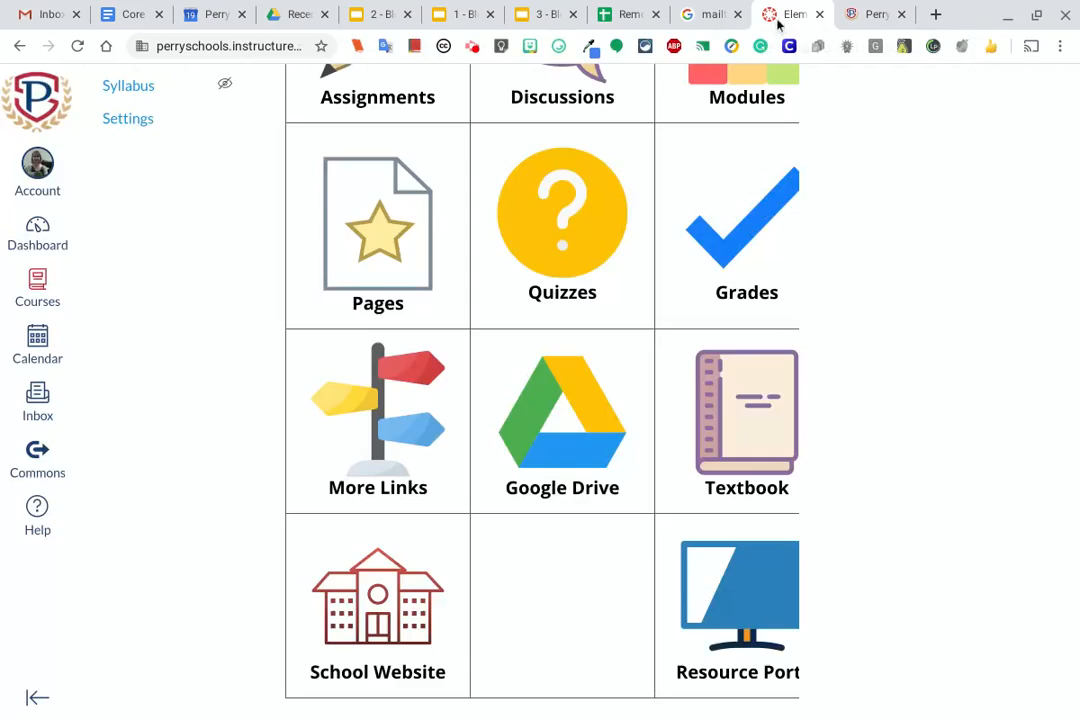
scroll(511, 446, up, 5)
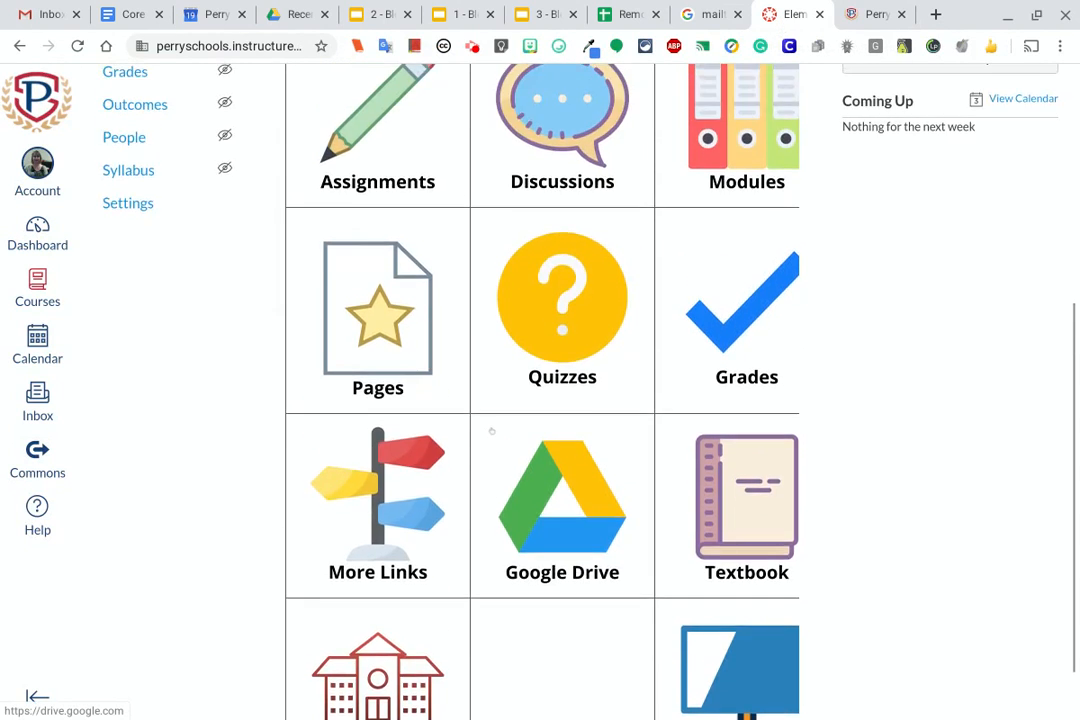